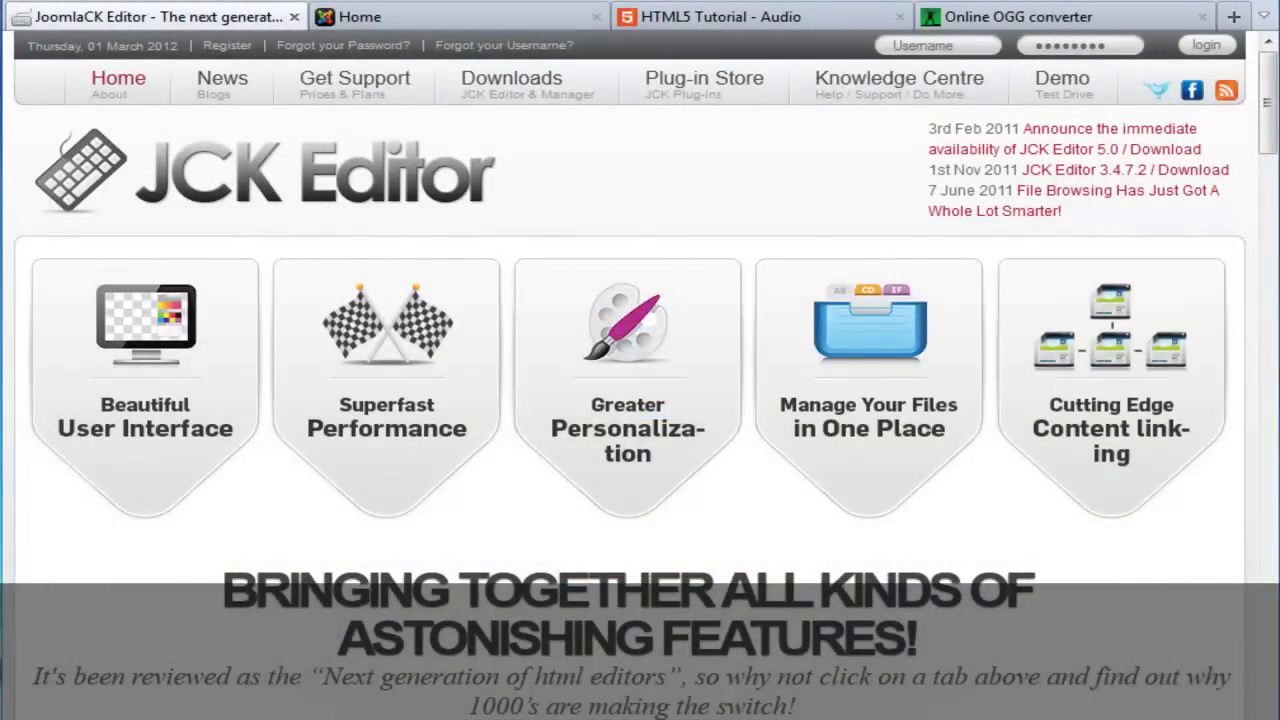
Step: Open the HTML5 audio player article from the Joomla site's home page for editing
left_click(424, 19)
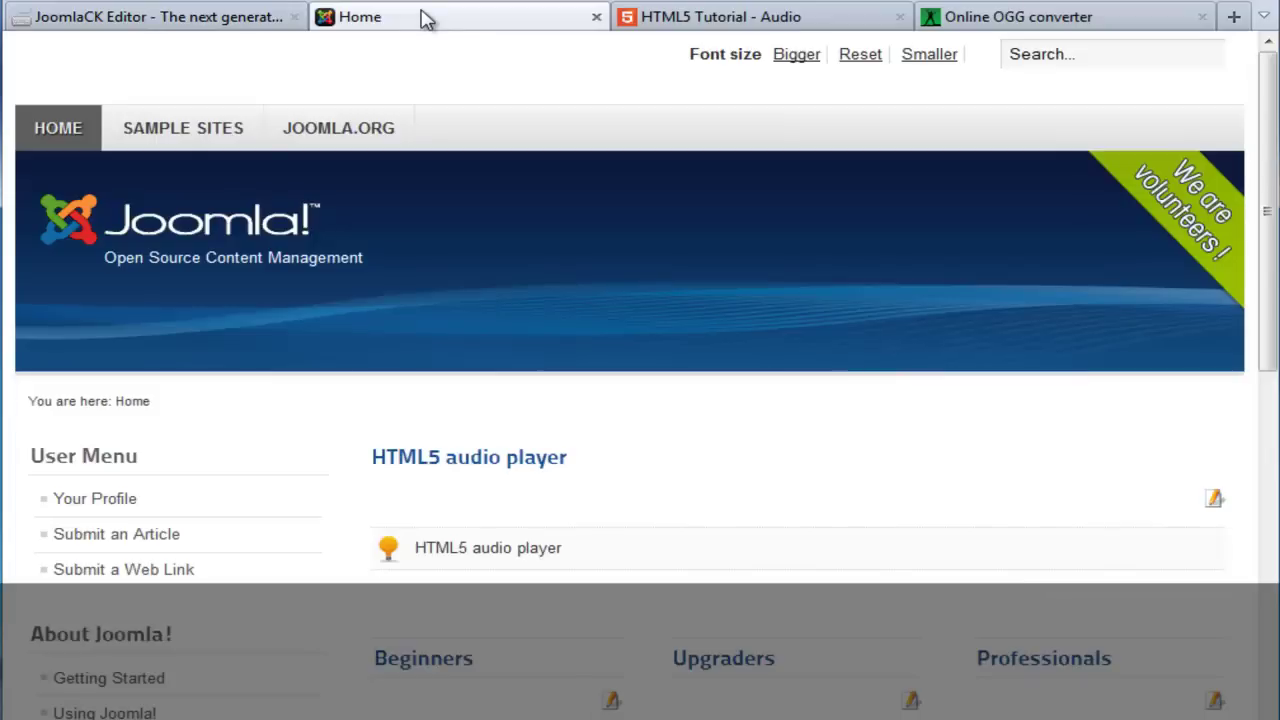
left_click_drag(1270, 195, 1270, 471)
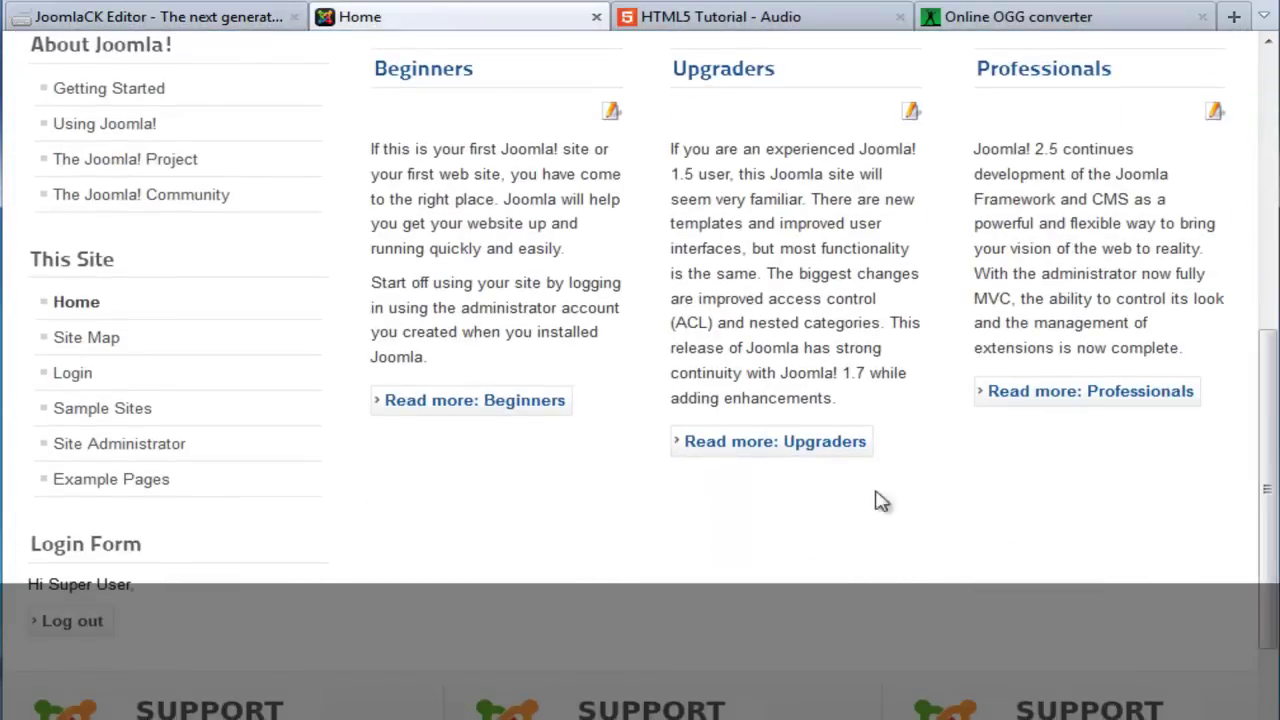
left_click_drag(1268, 433, 1268, 215)
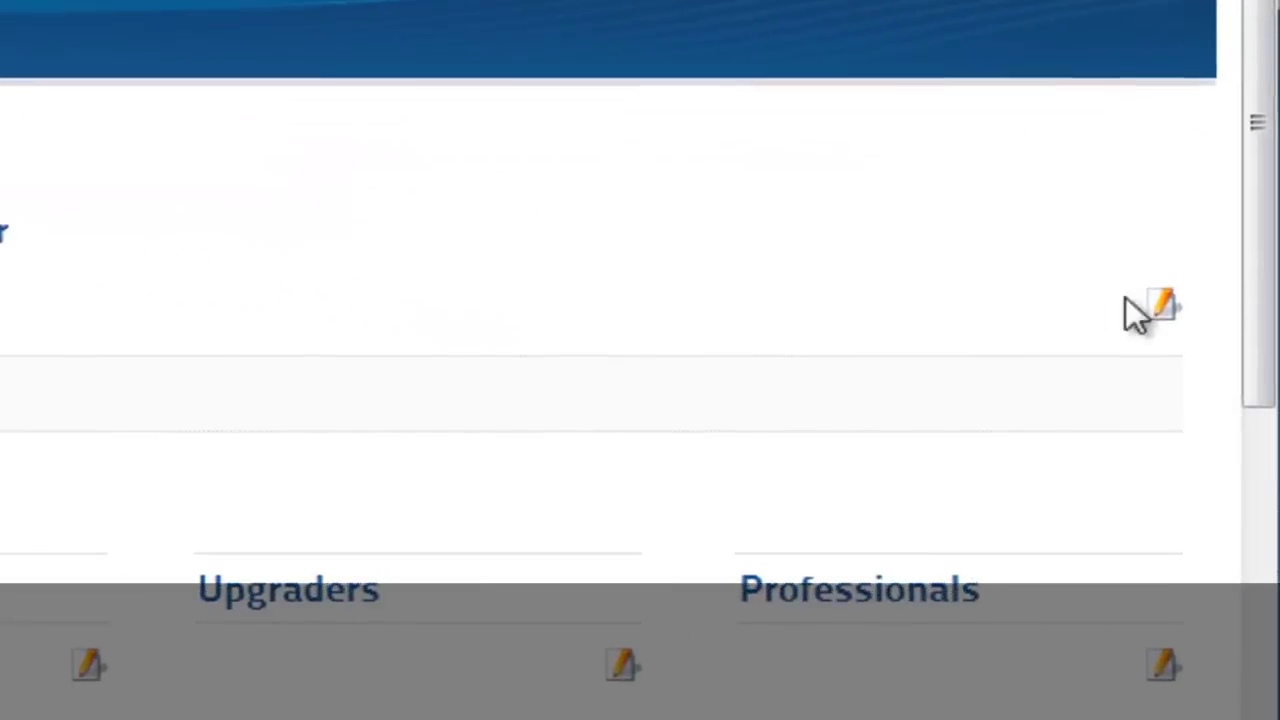
left_click(1170, 318)
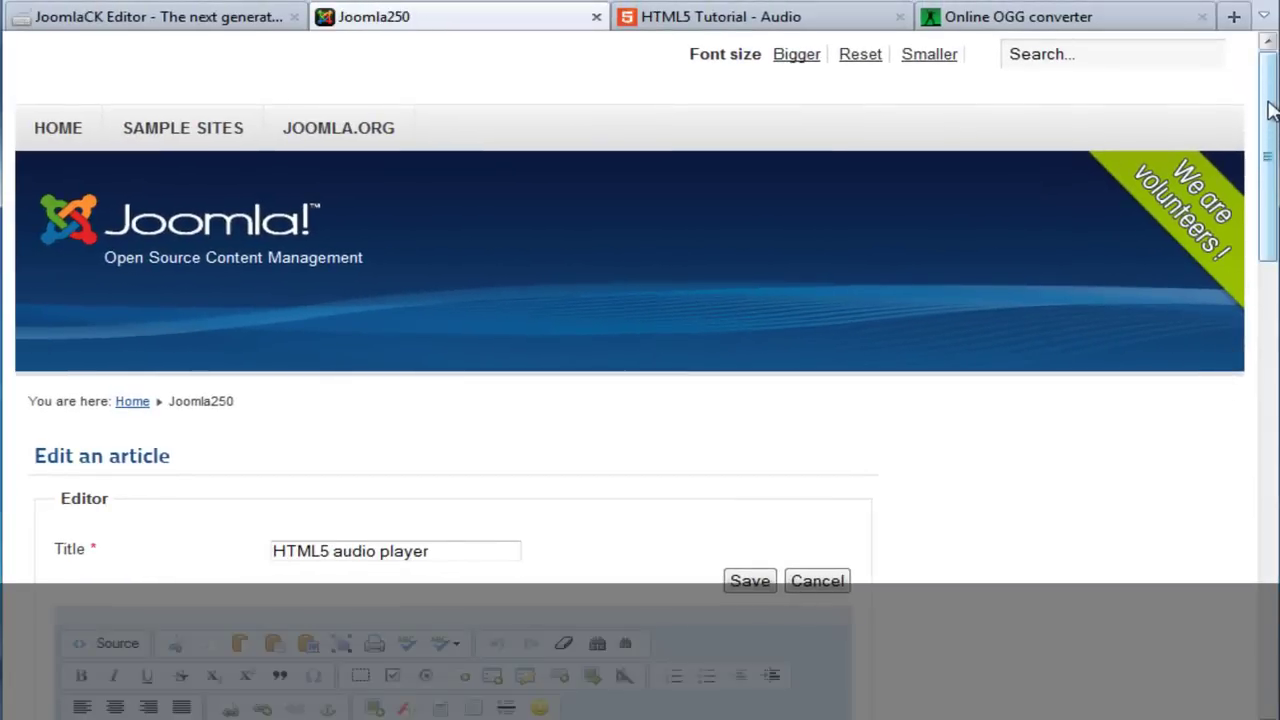
Step: Start inserting an HTML5 audio element below the heading in the article body and reposition its properties dialog
left_click_drag(1270, 110, 1270, 247)
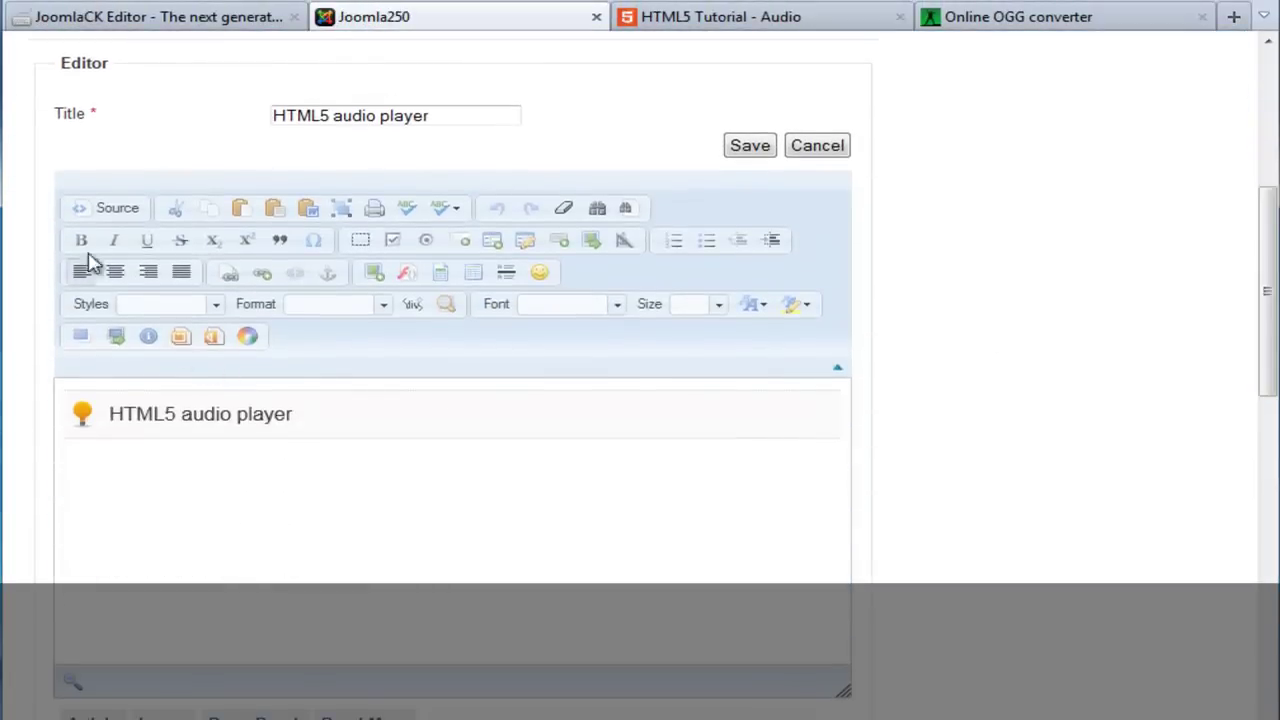
left_click(199, 514)
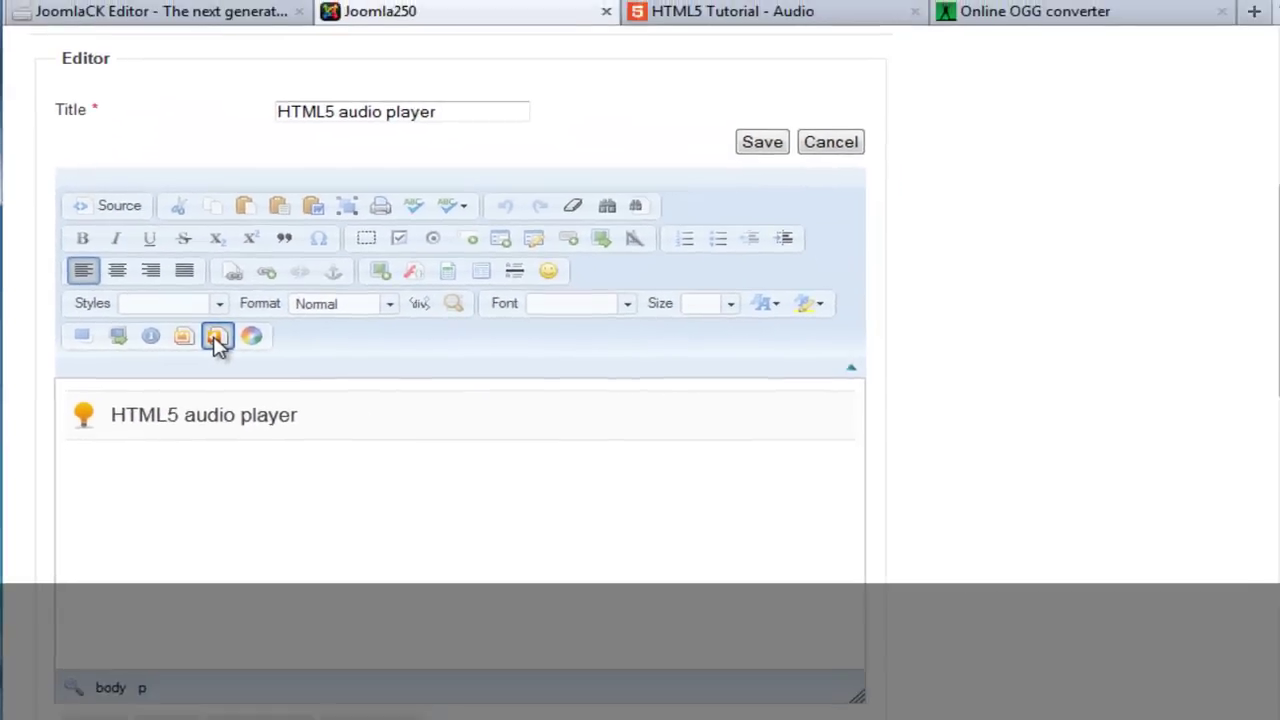
left_click(390, 321)
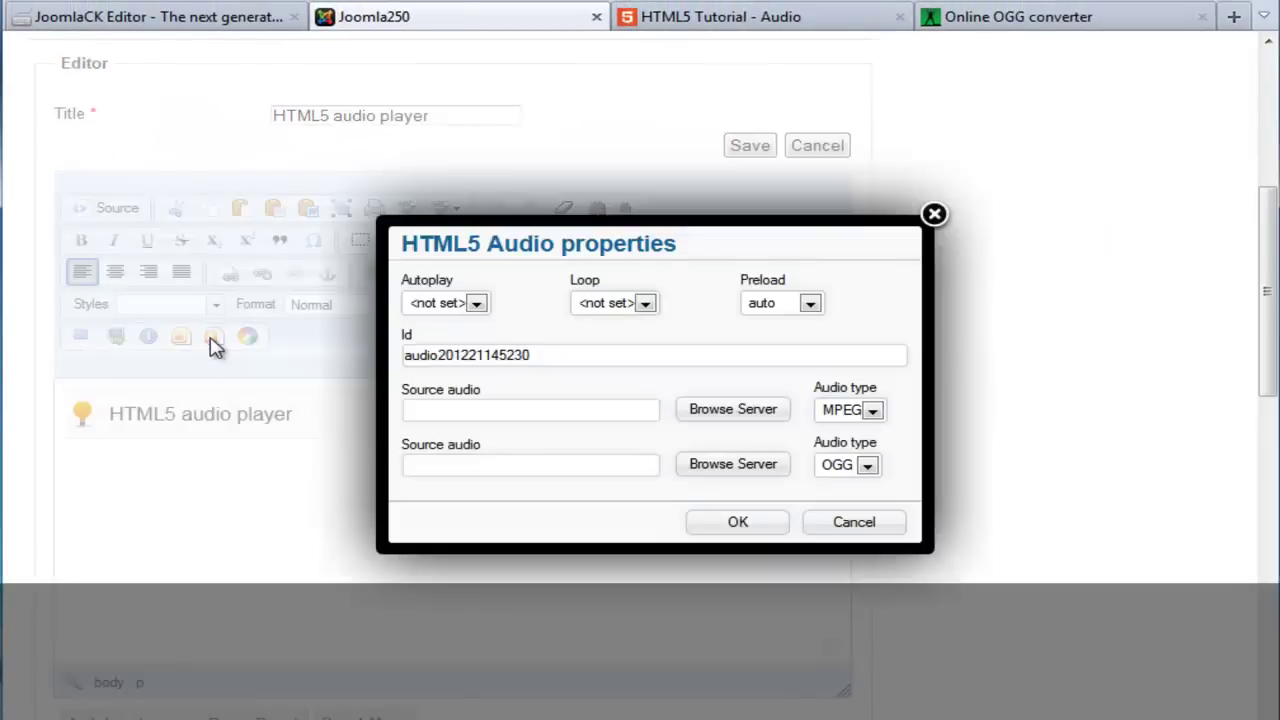
left_click_drag(577, 263, 540, 302)
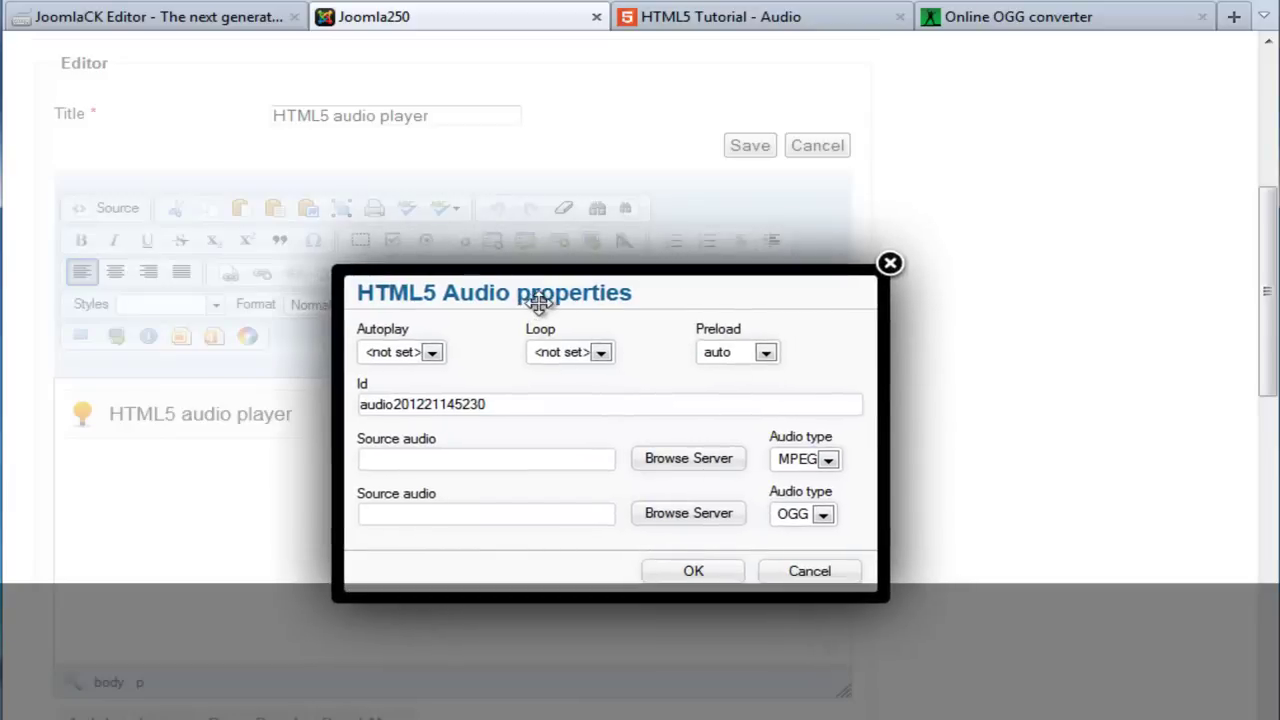
Step: Examine the two source audio fields and their MPEG and OGG audio types in the HTML5 Audio properties
left_click(530, 458)
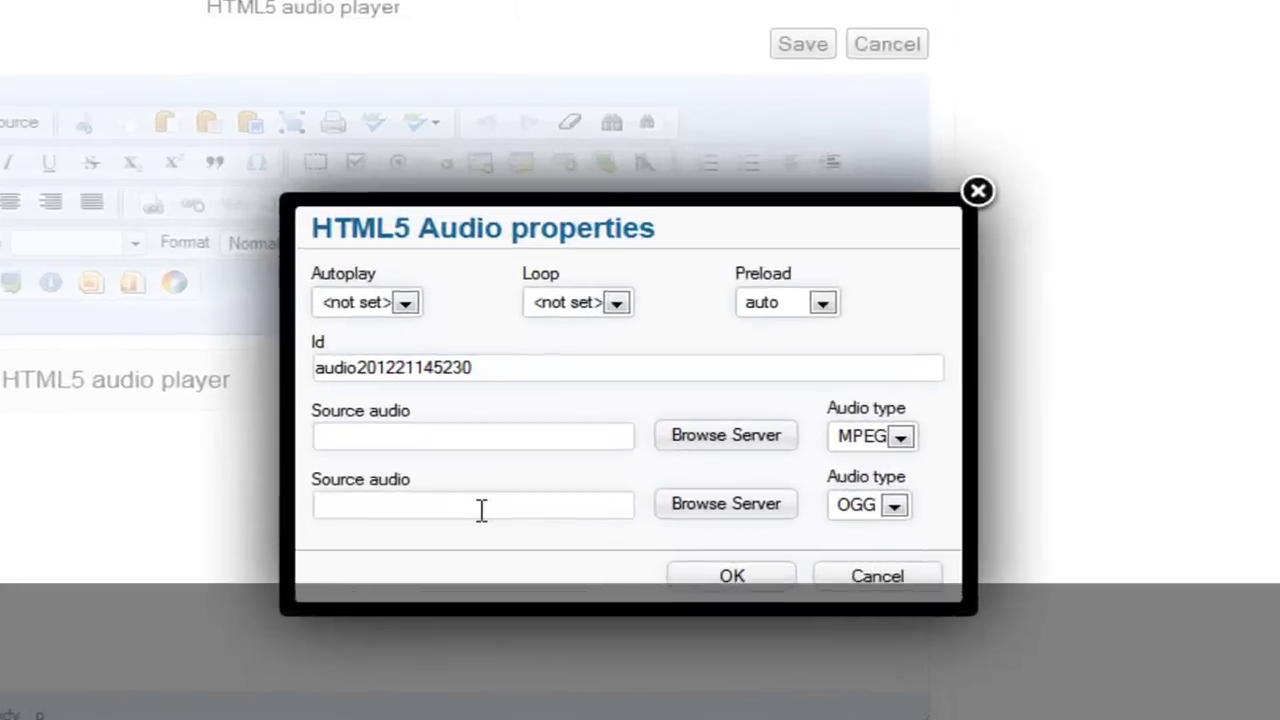
left_click(481, 510)
left_click(440, 438)
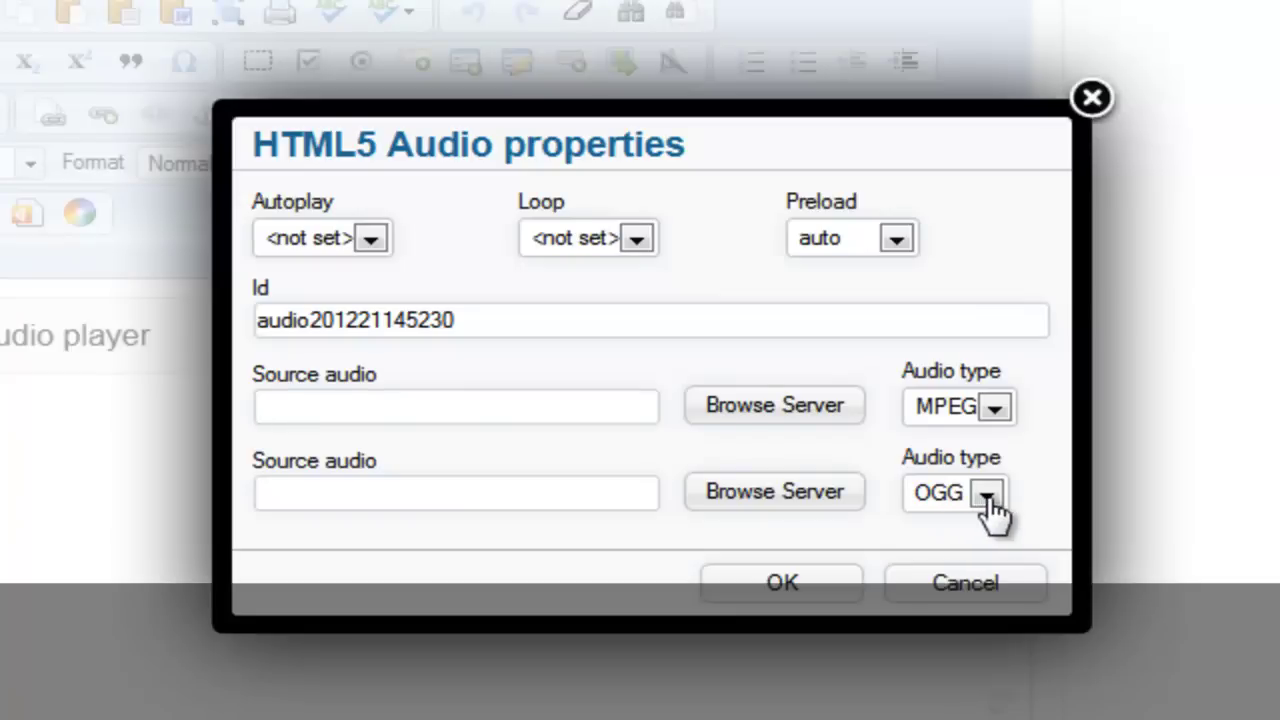
left_click(603, 417)
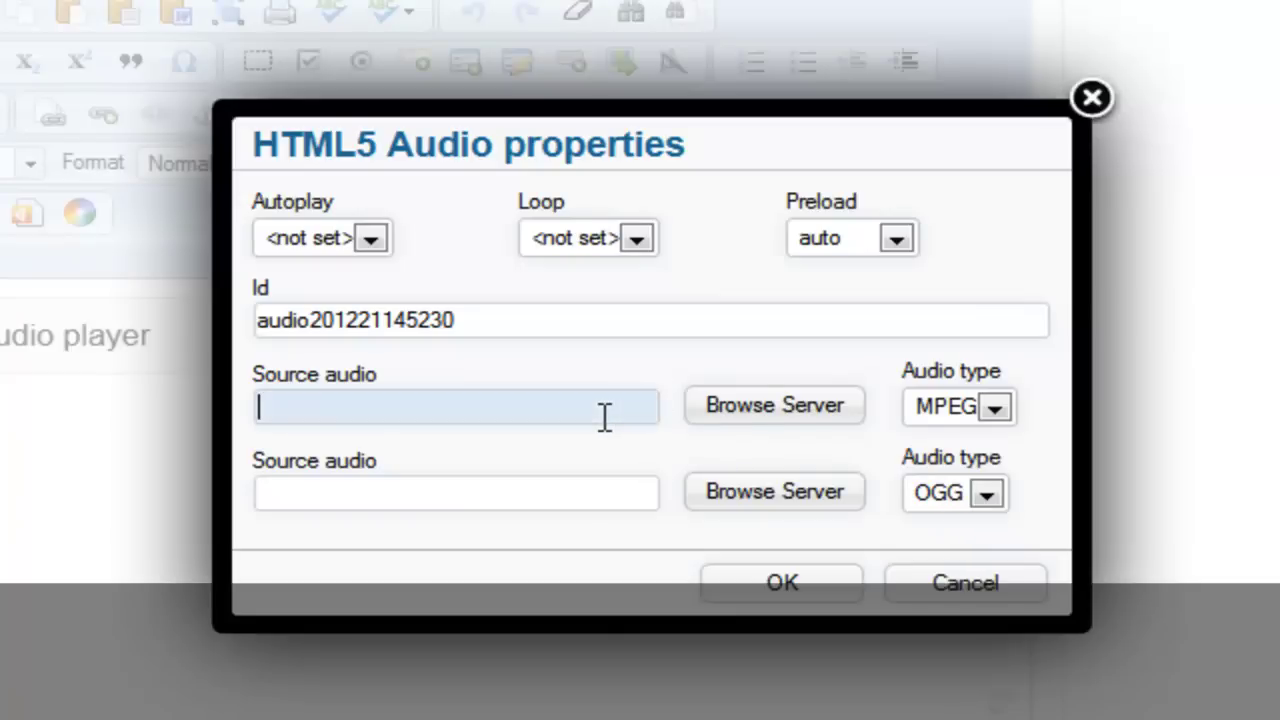
left_click(617, 489)
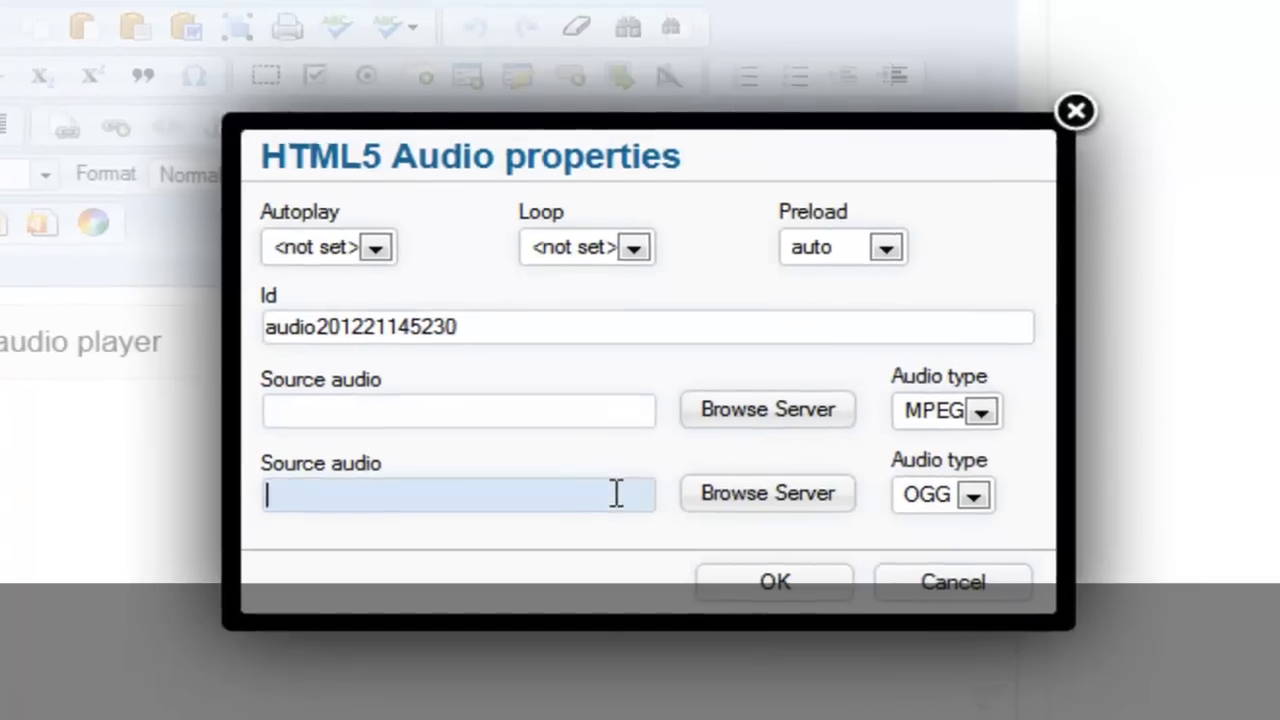
left_click(617, 410)
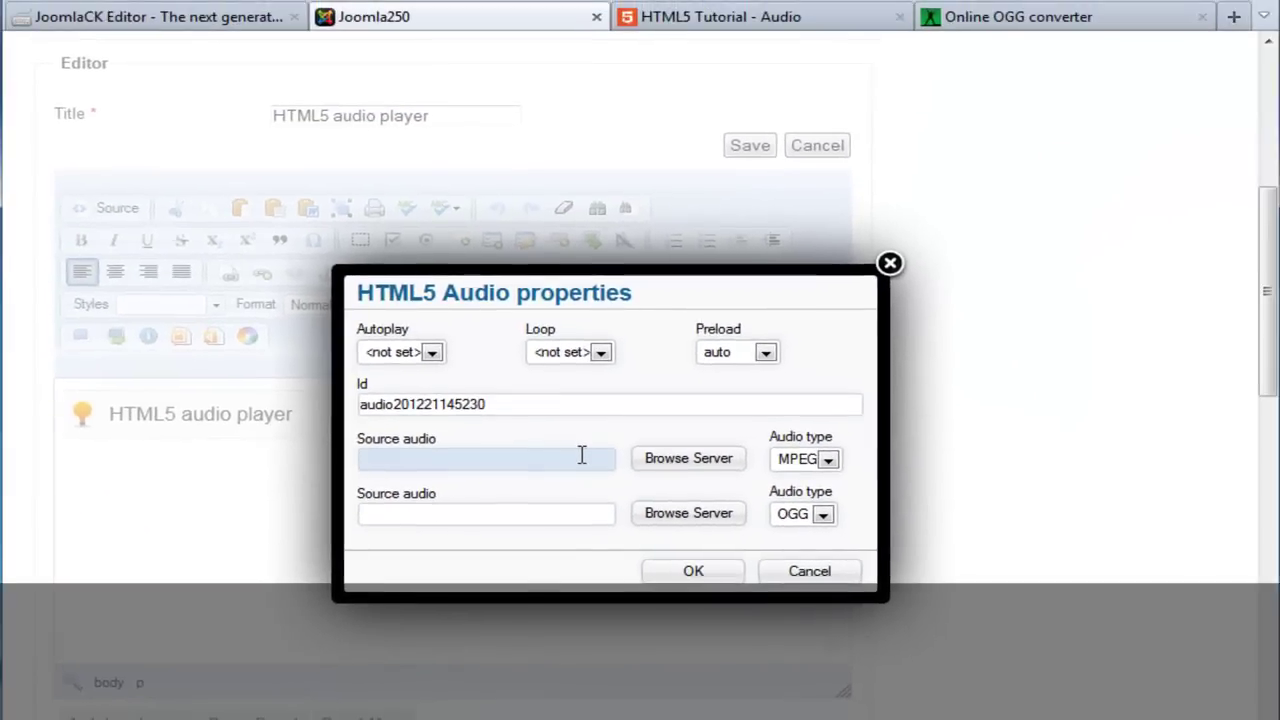
Step: Read the HTML5 Tutorial page's paragraph about the MP3 format's standard and patent status
left_click(662, 20)
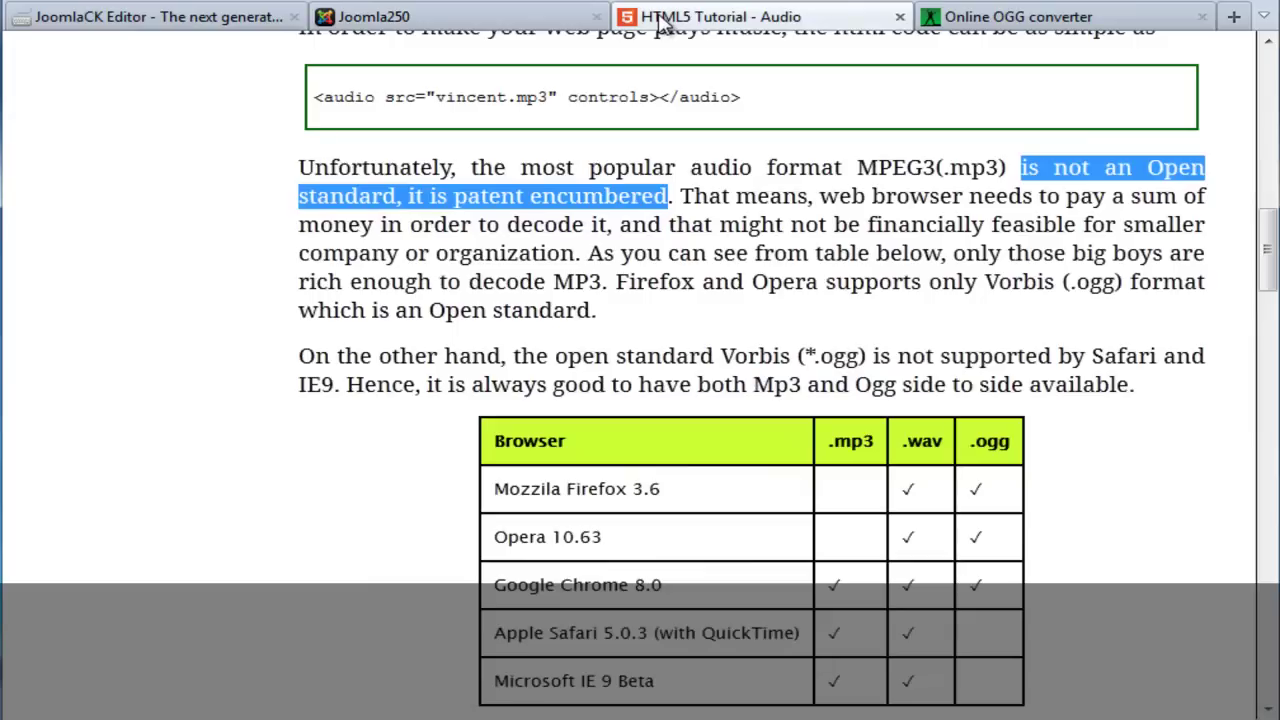
left_click(727, 323)
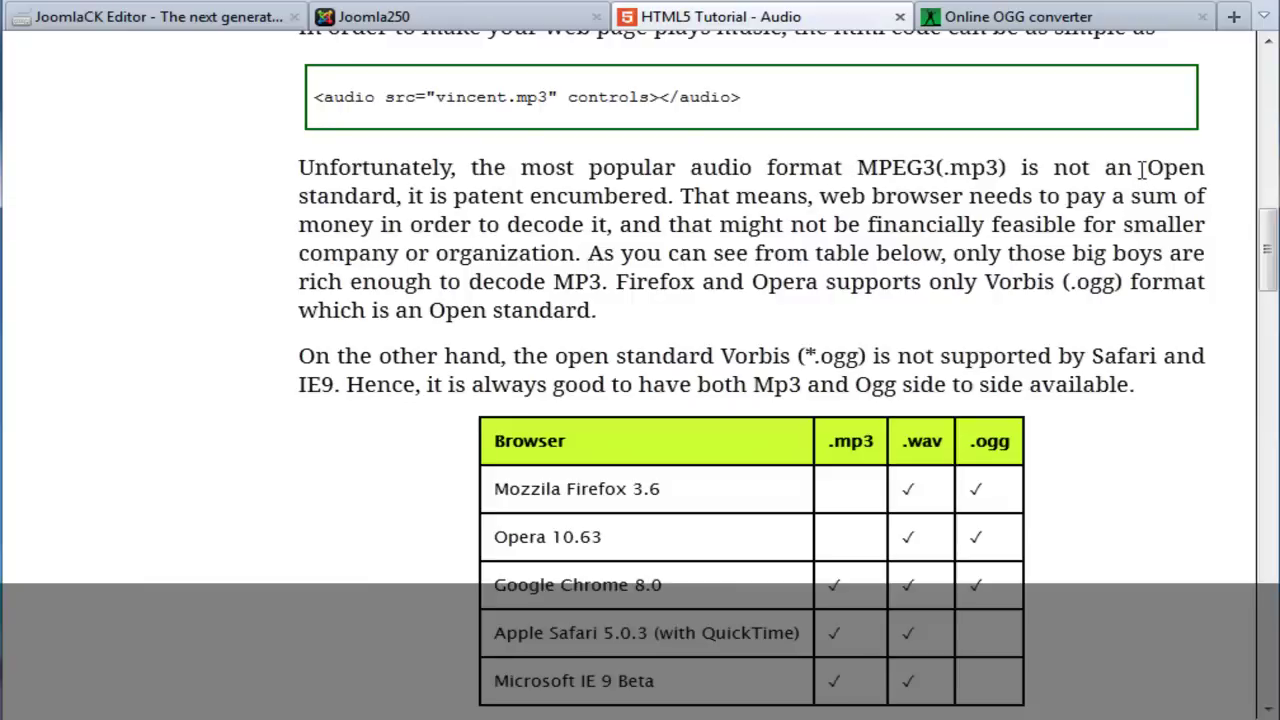
left_click_drag(1140, 168, 390, 196)
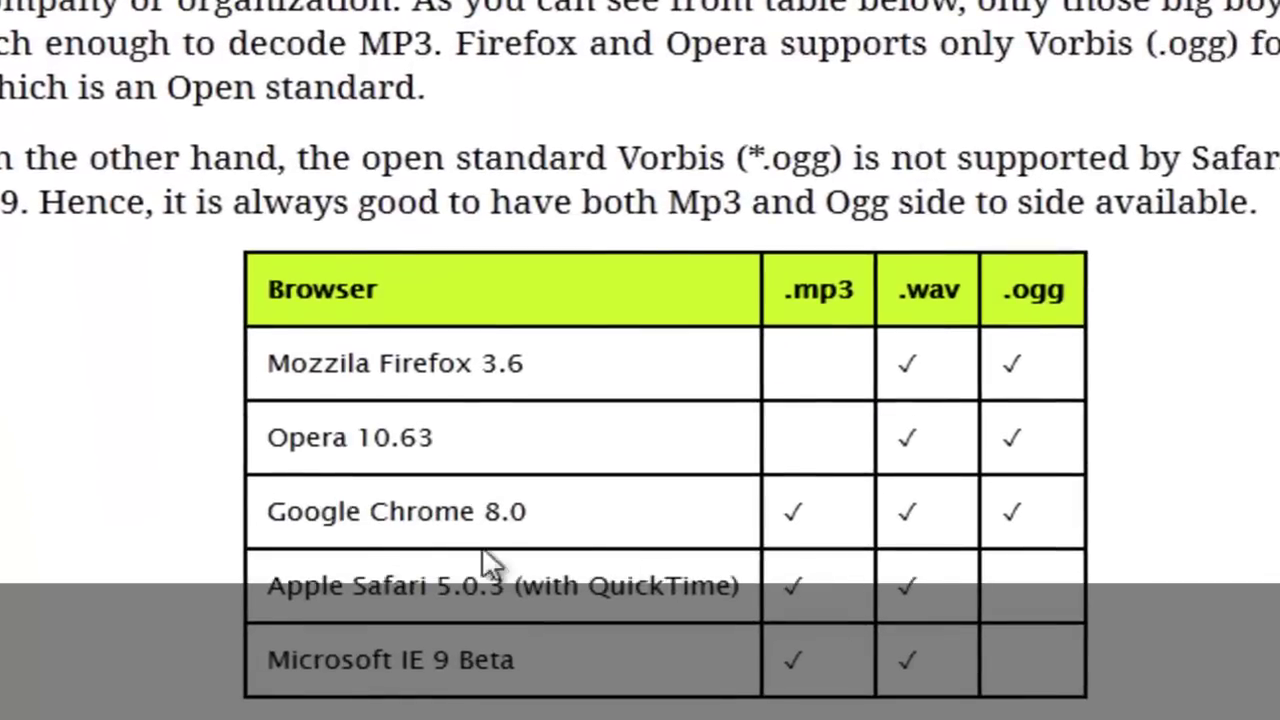
Step: Compare which browsers support .mp3 and .ogg in the tutorial's audio format table
left_click_drag(310, 512, 436, 652)
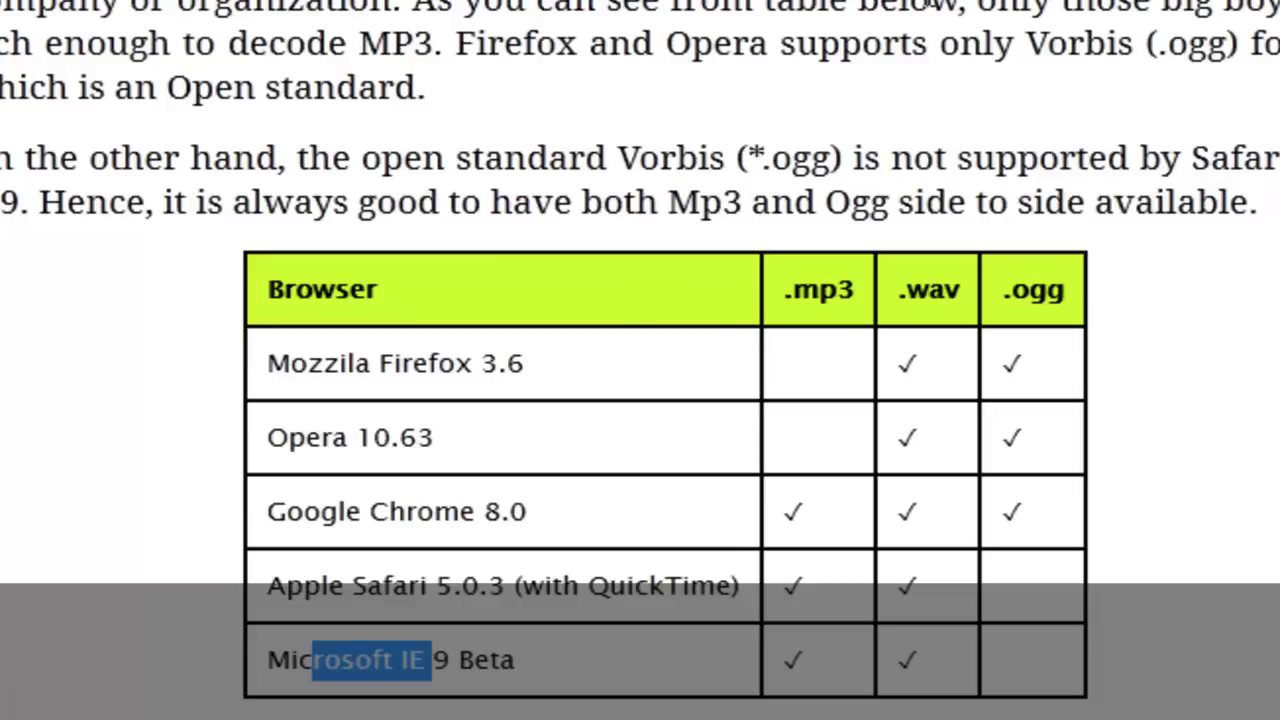
left_click_drag(283, 366, 740, 438)
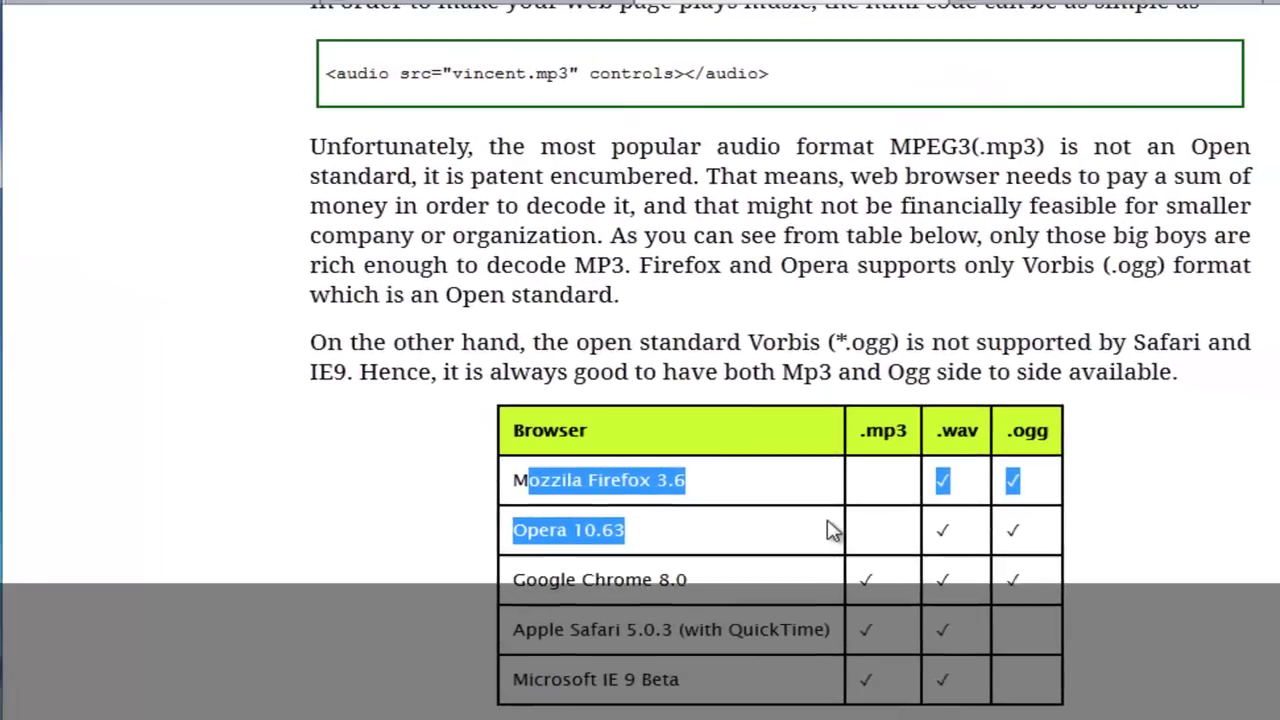
left_click(765, 517)
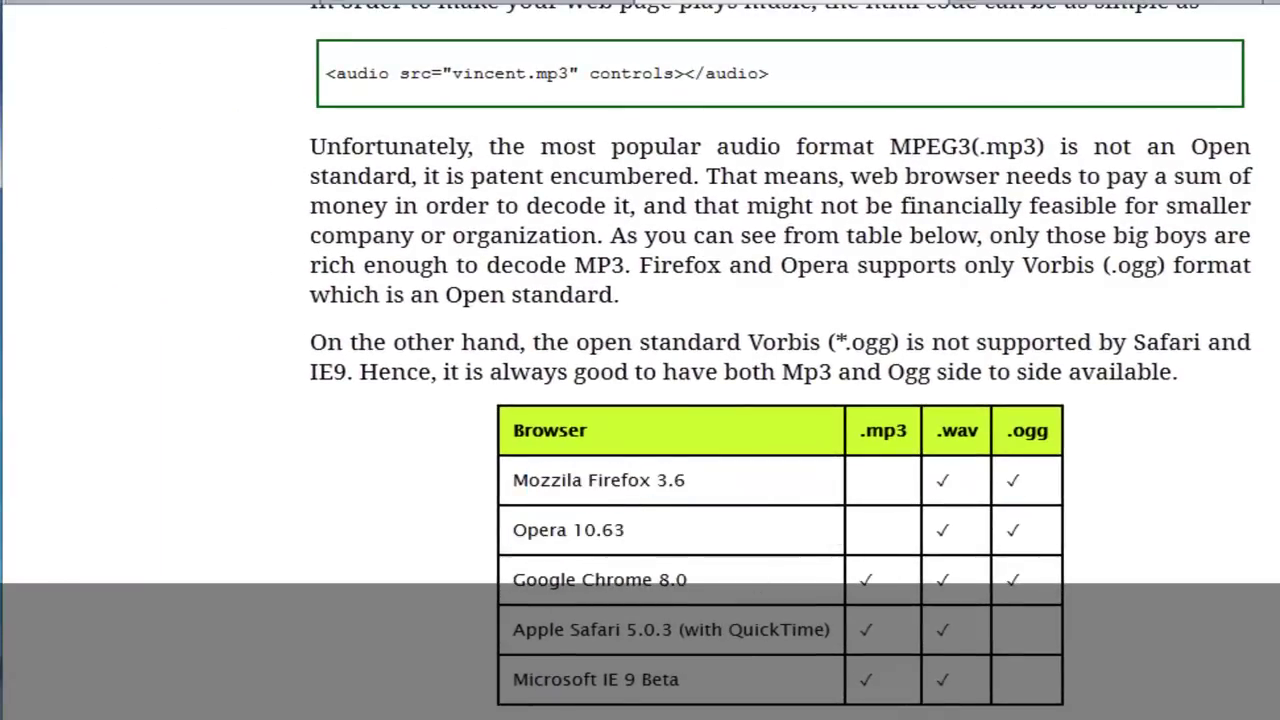
scroll(640, 360, "down", 2)
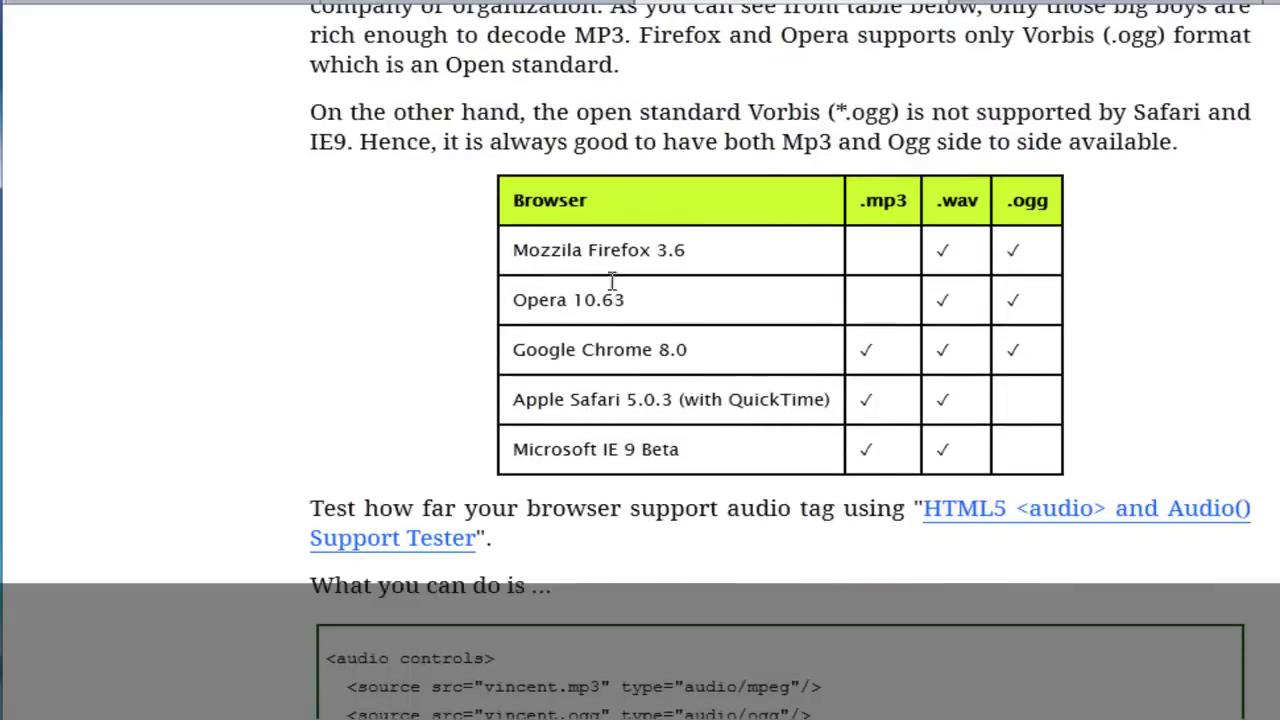
left_click_drag(518, 349, 1008, 460)
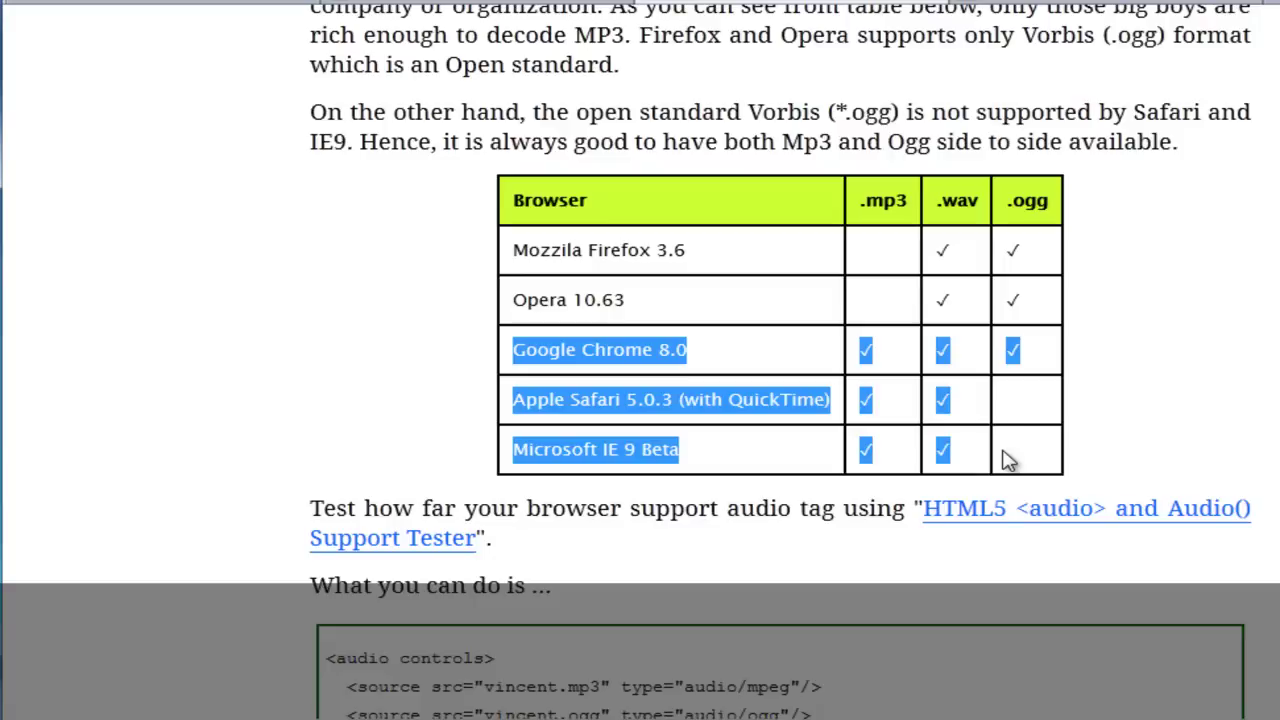
left_click(516, 250)
left_click_drag(515, 249, 1035, 312)
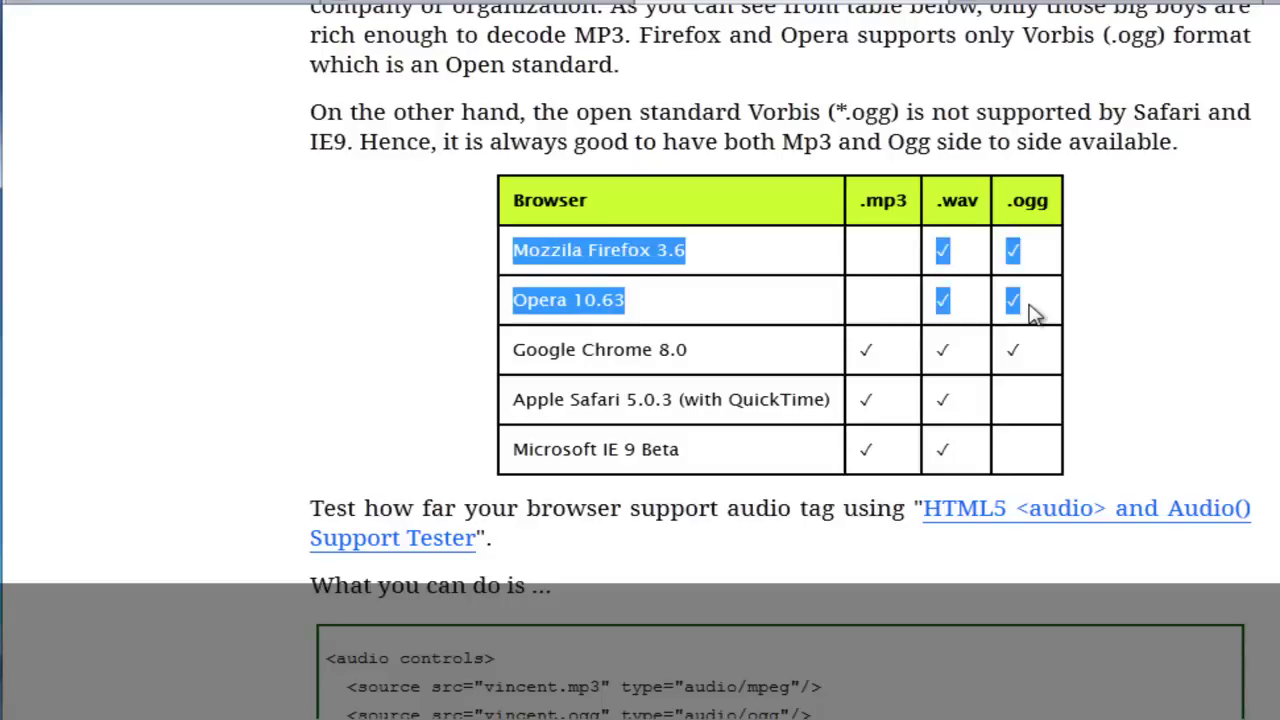
left_click(964, 399)
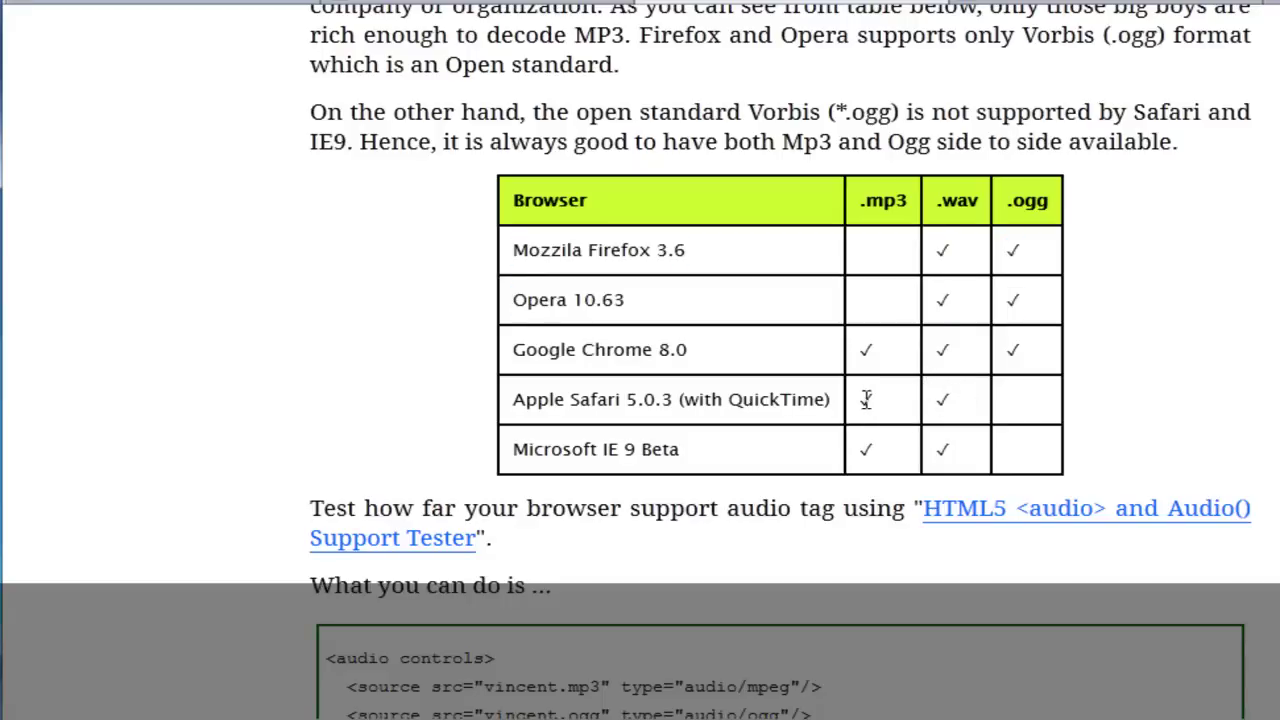
left_click_drag(850, 210, 888, 337)
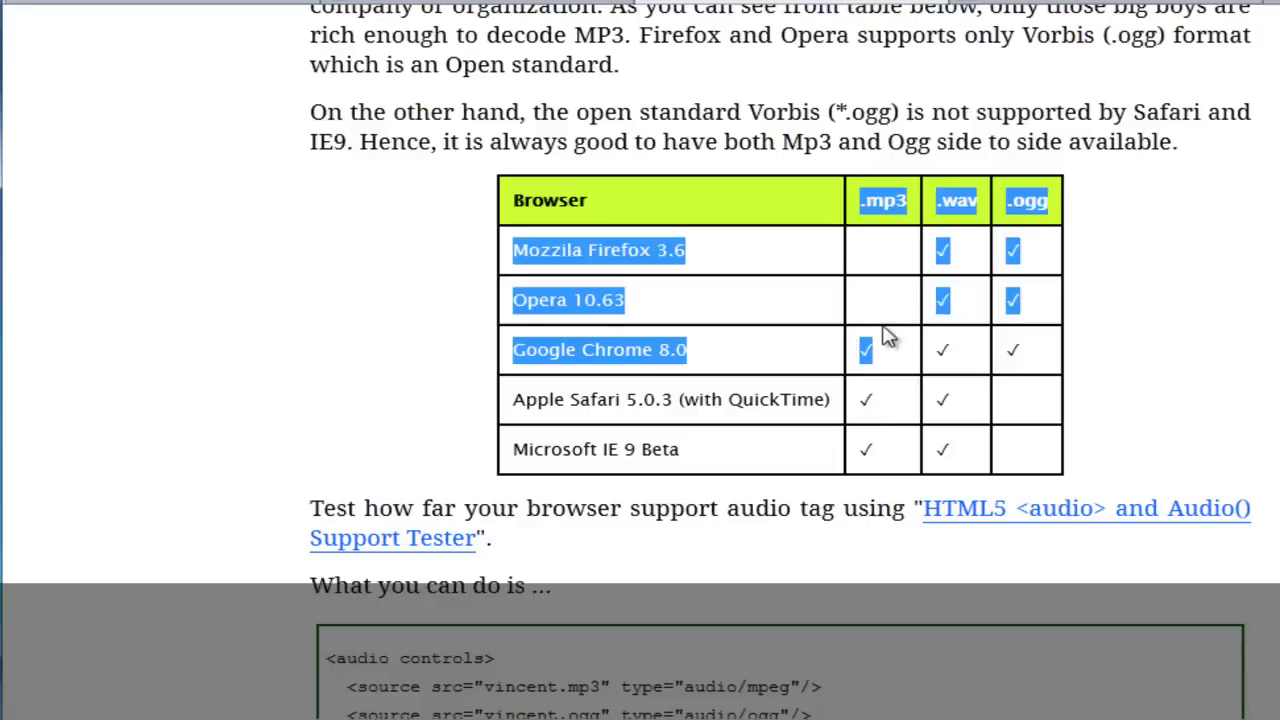
left_click(898, 375)
left_click_drag(1042, 200, 1062, 230)
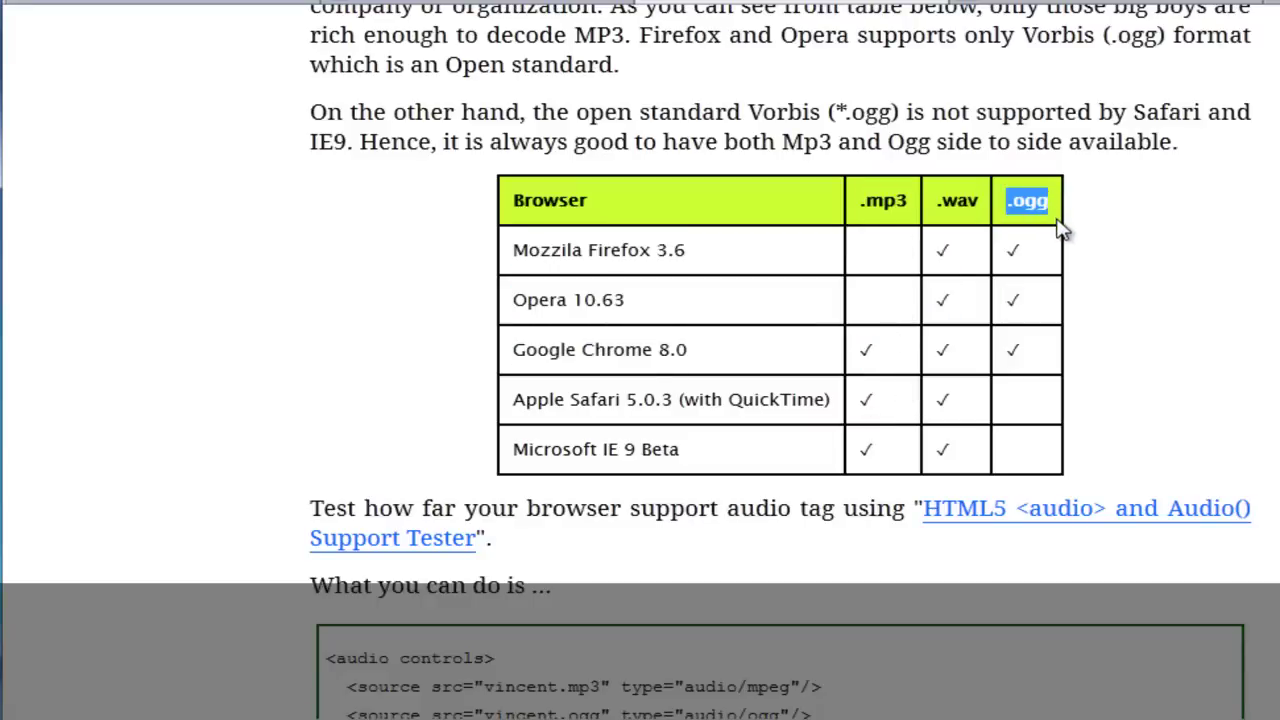
Step: Select Everything.mp3 as the audio to upload on the Online OGG converter page
left_click(1010, 8)
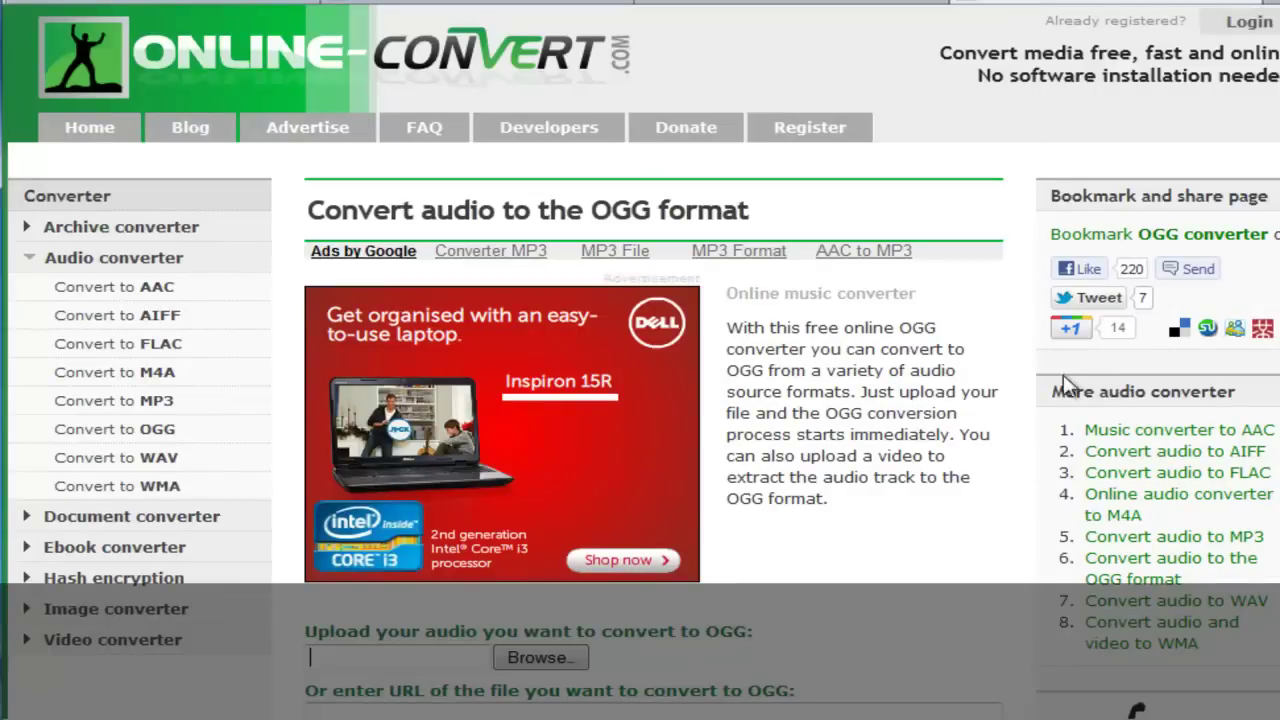
scroll(640, 360, "down", 3)
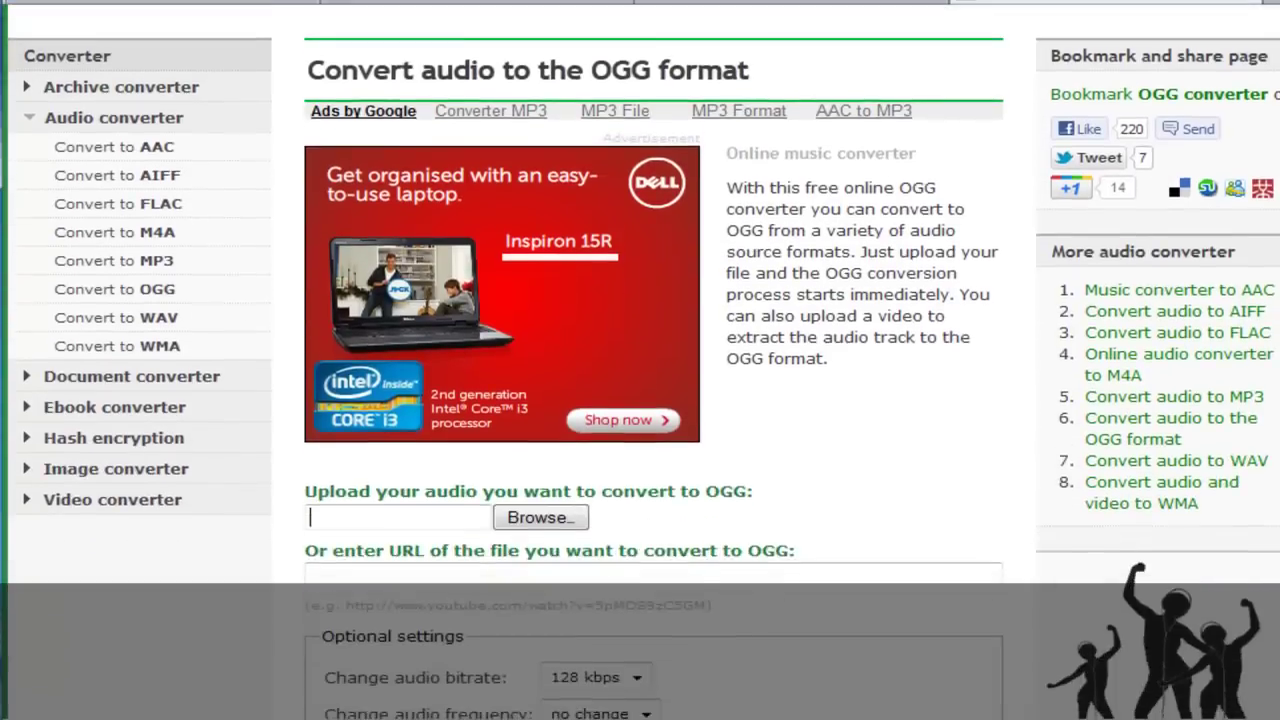
scroll(640, 360, "up", 3)
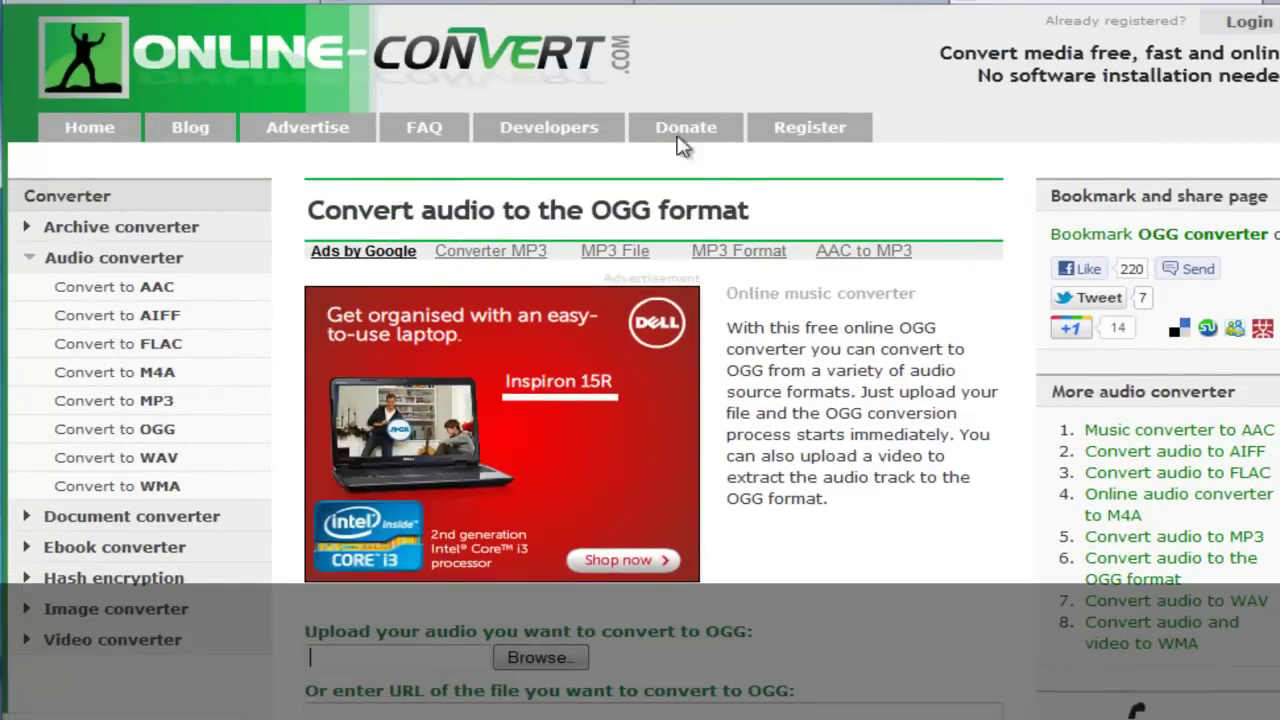
scroll(640, 360, "down", 3)
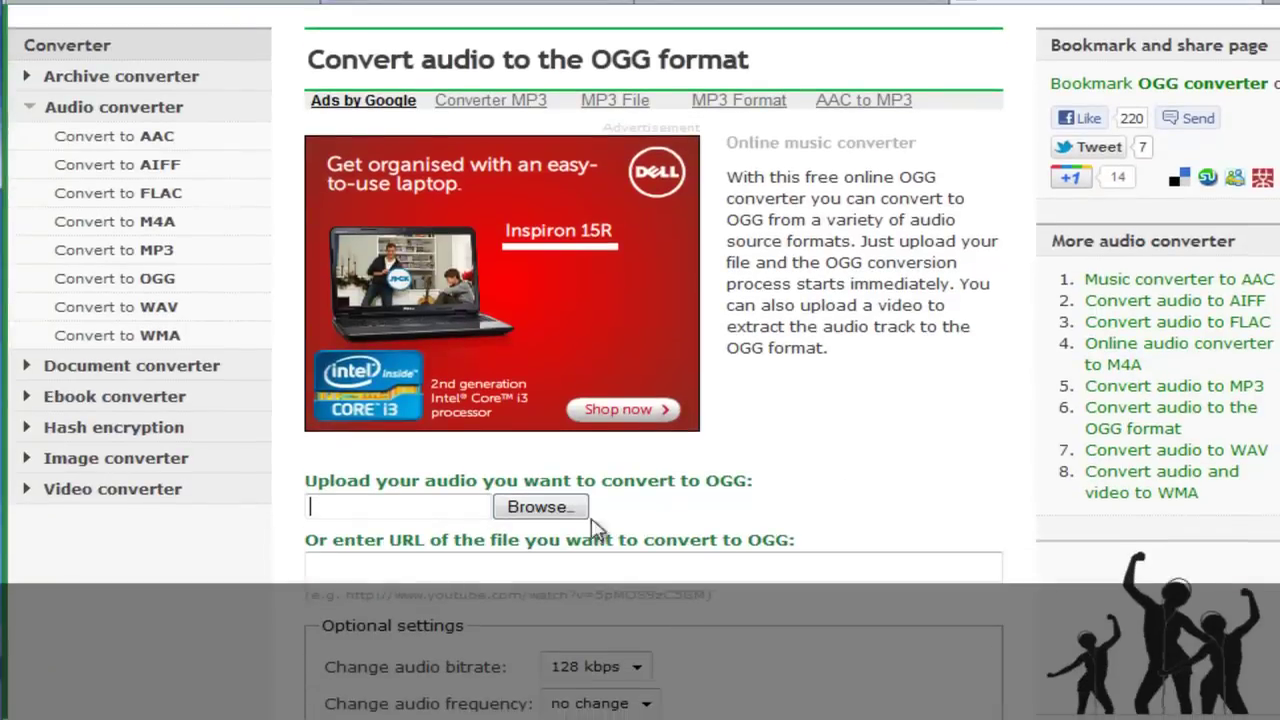
left_click(538, 508)
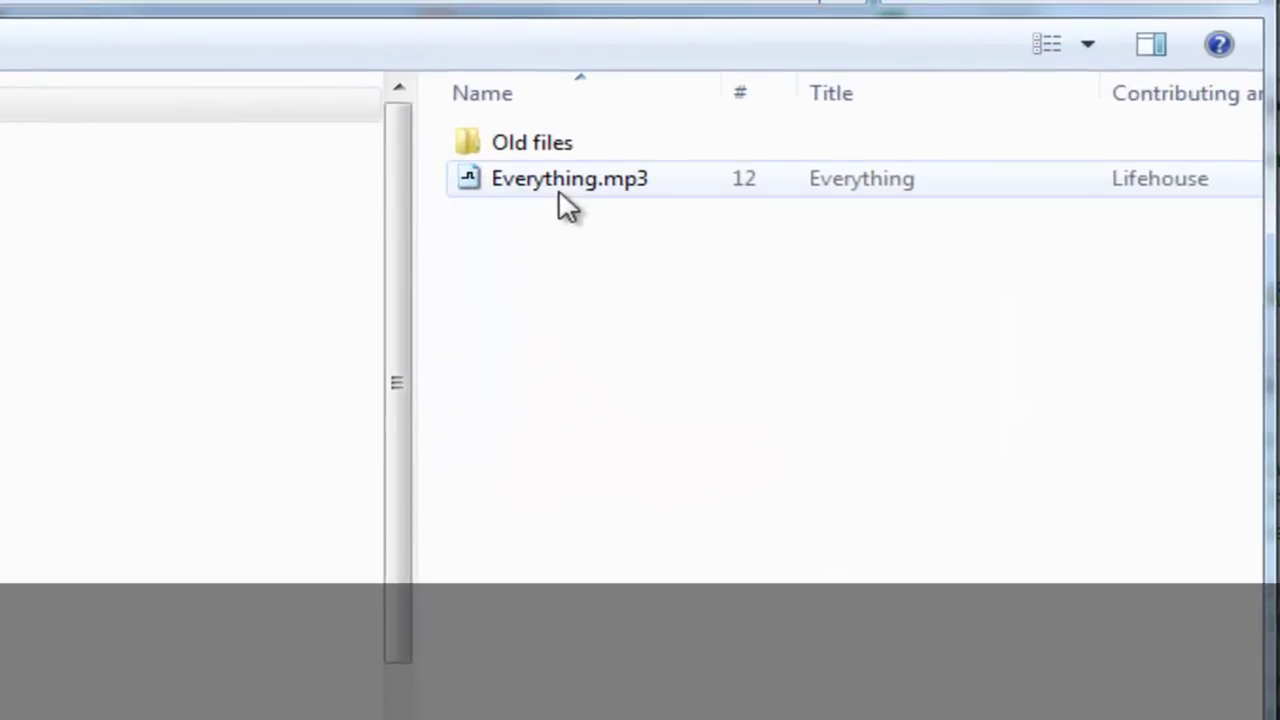
left_click(560, 182)
key("Return")
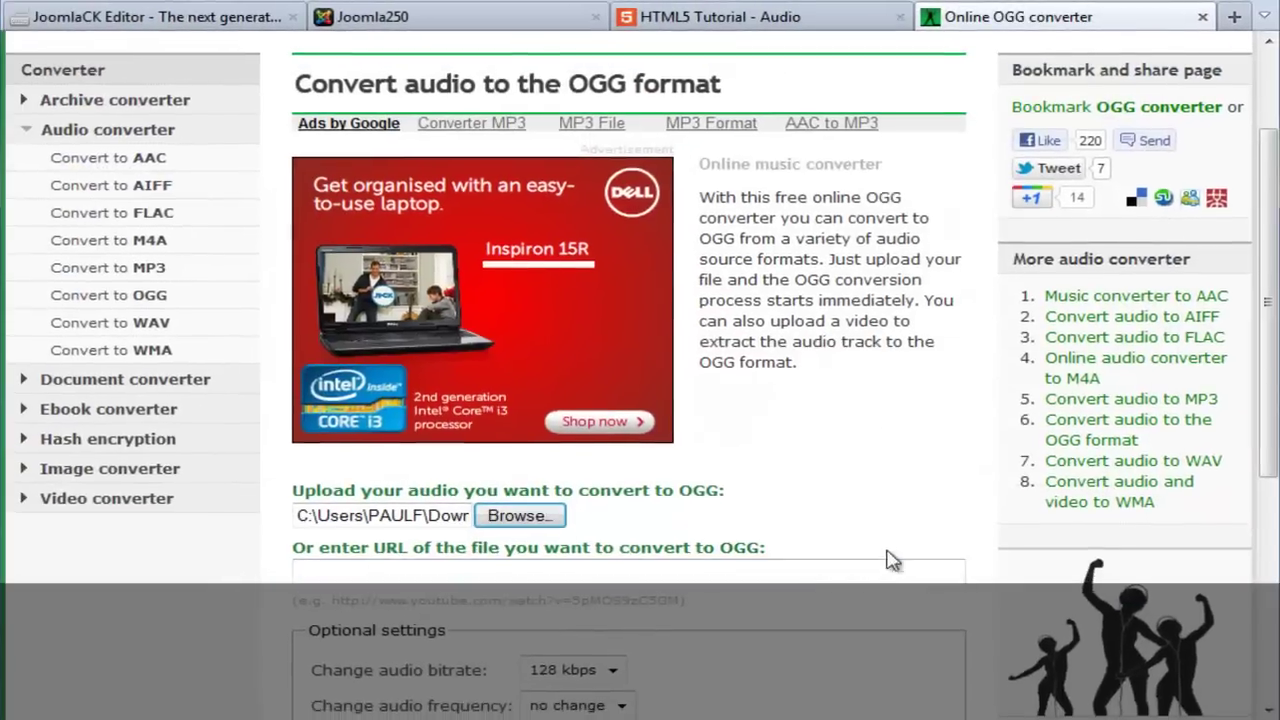
Step: Convert the uploaded audio to OGG with the default settings and save Everything.ogg
left_click_drag(1272, 287, 1249, 440)
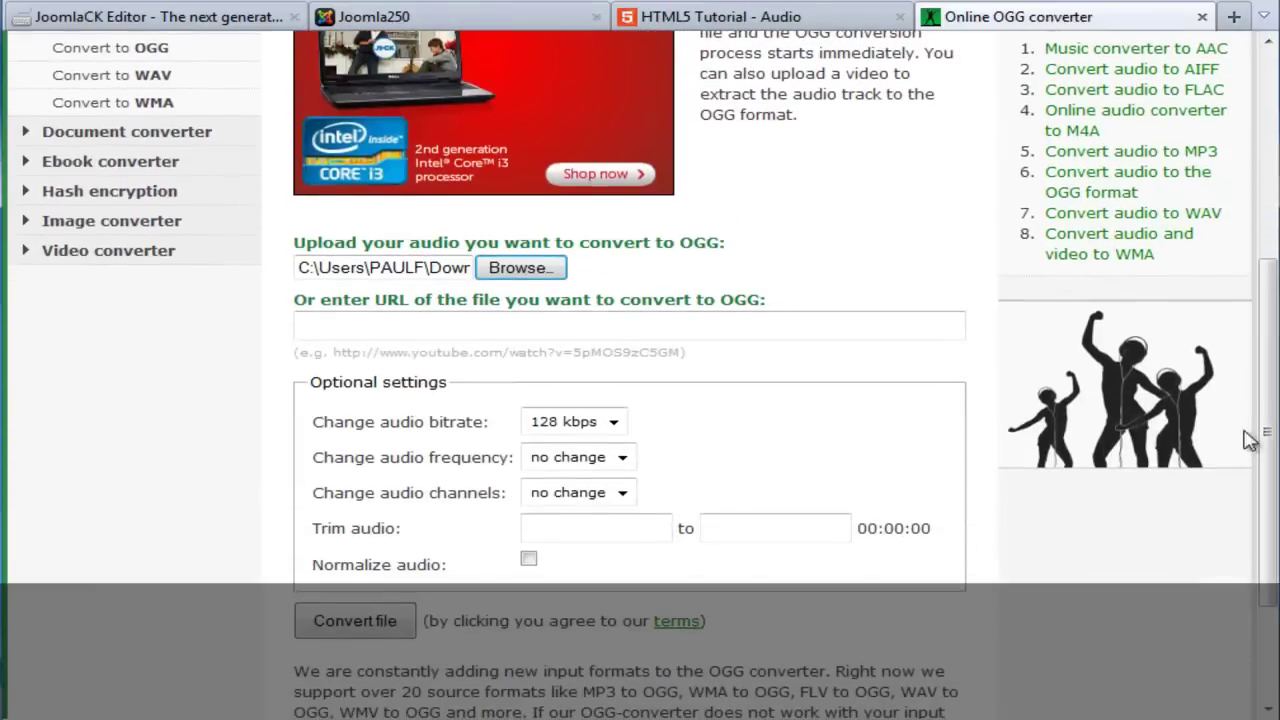
left_click(360, 621)
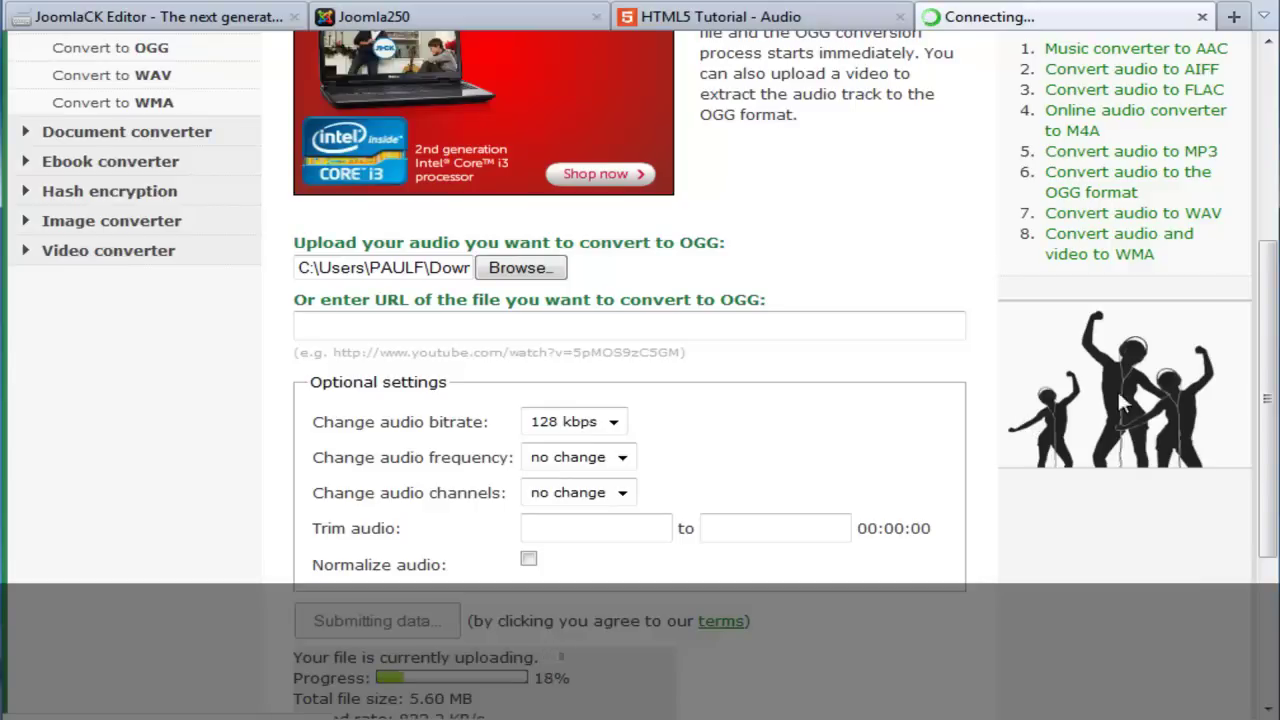
left_click_drag(1268, 338, 1268, 390)
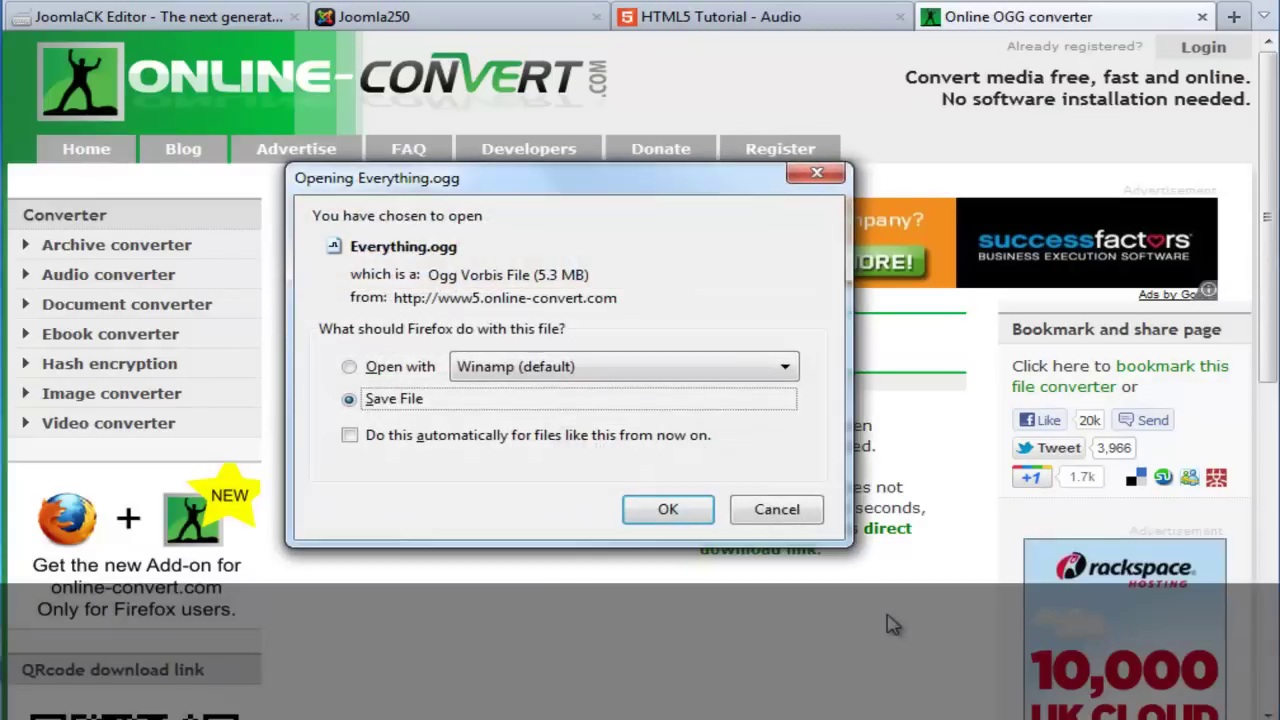
left_click(663, 512)
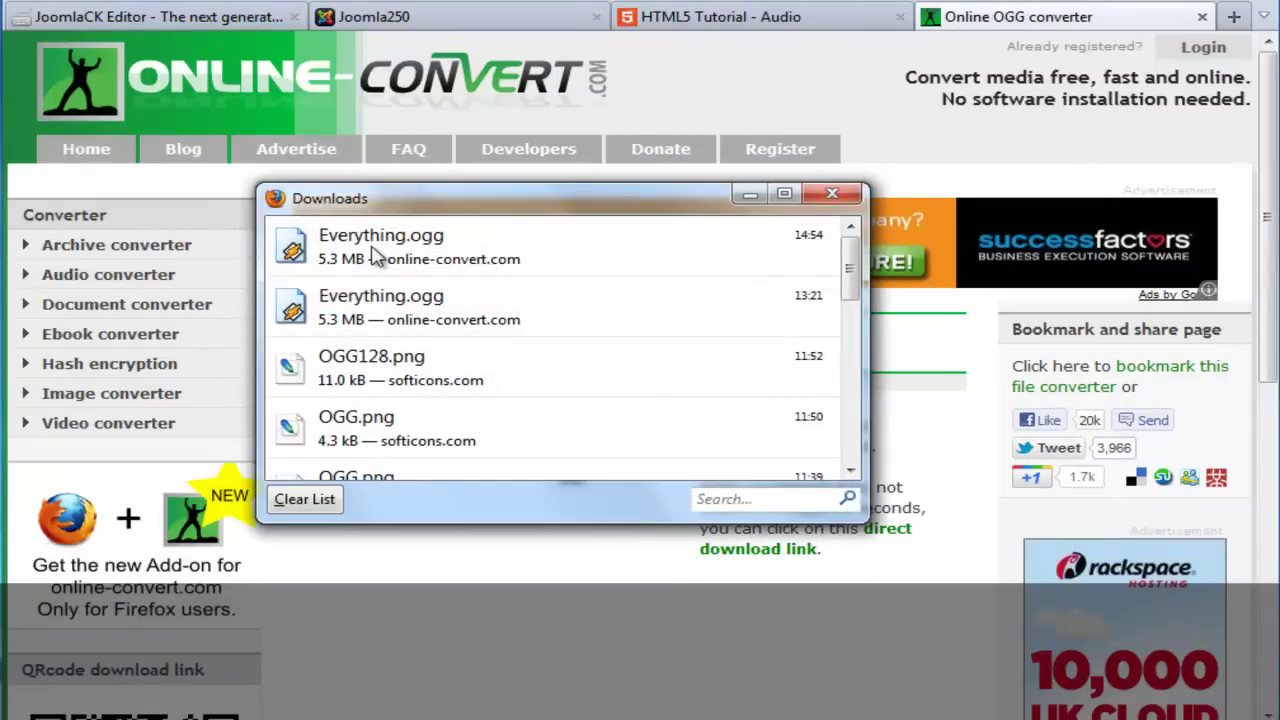
Step: Return to the Joomla article's HTML5 Audio properties and choose Everything.mp3 from the server's user folder as the MPEG source
left_click(832, 193)
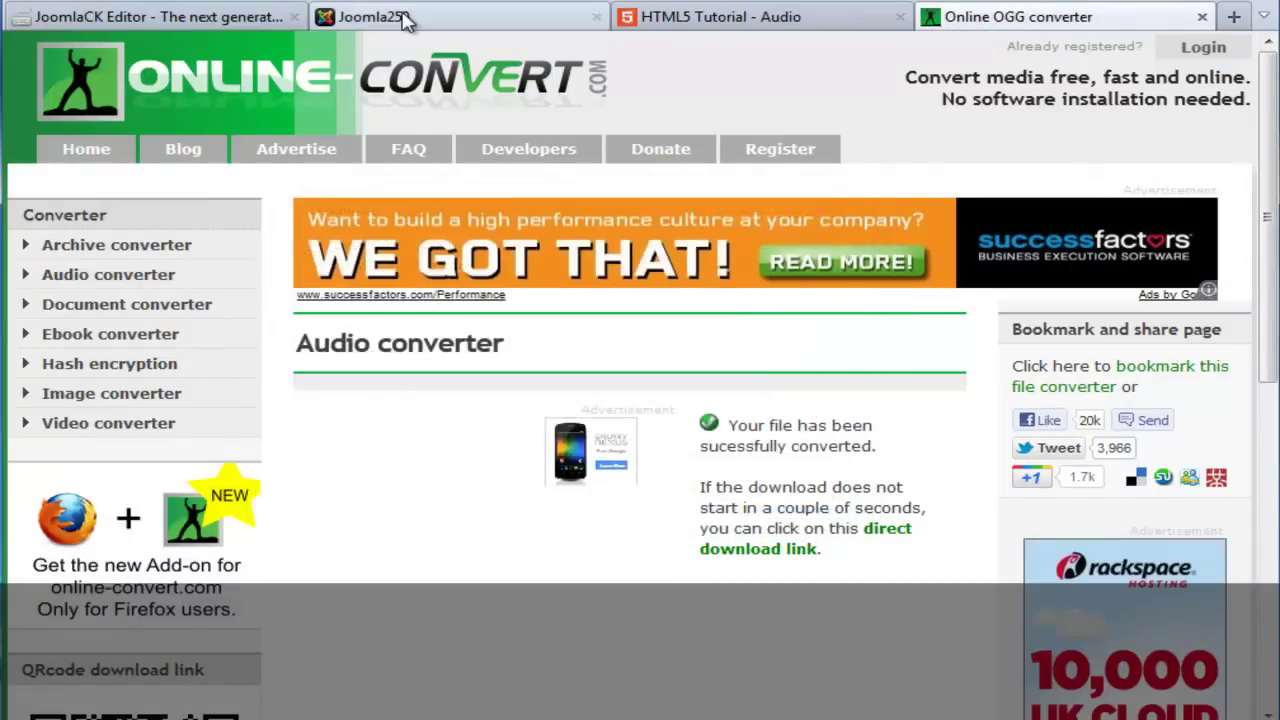
left_click(400, 18)
left_click(380, 459)
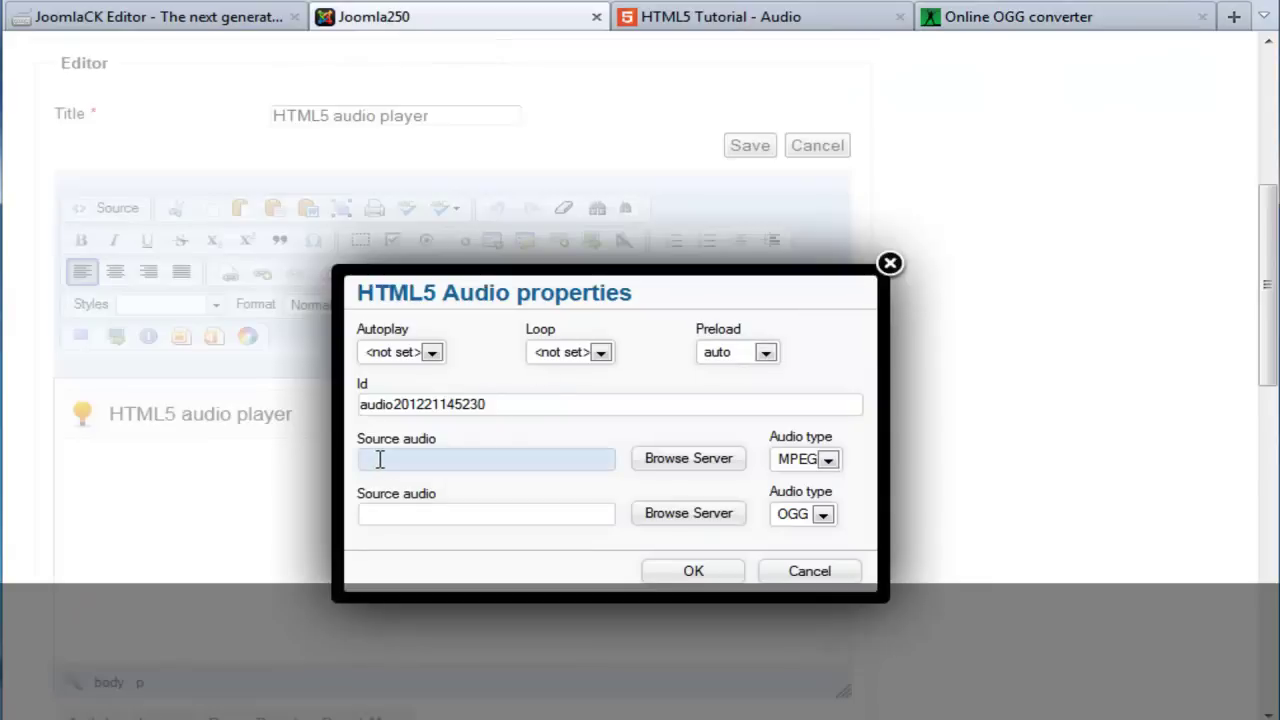
left_click(657, 458)
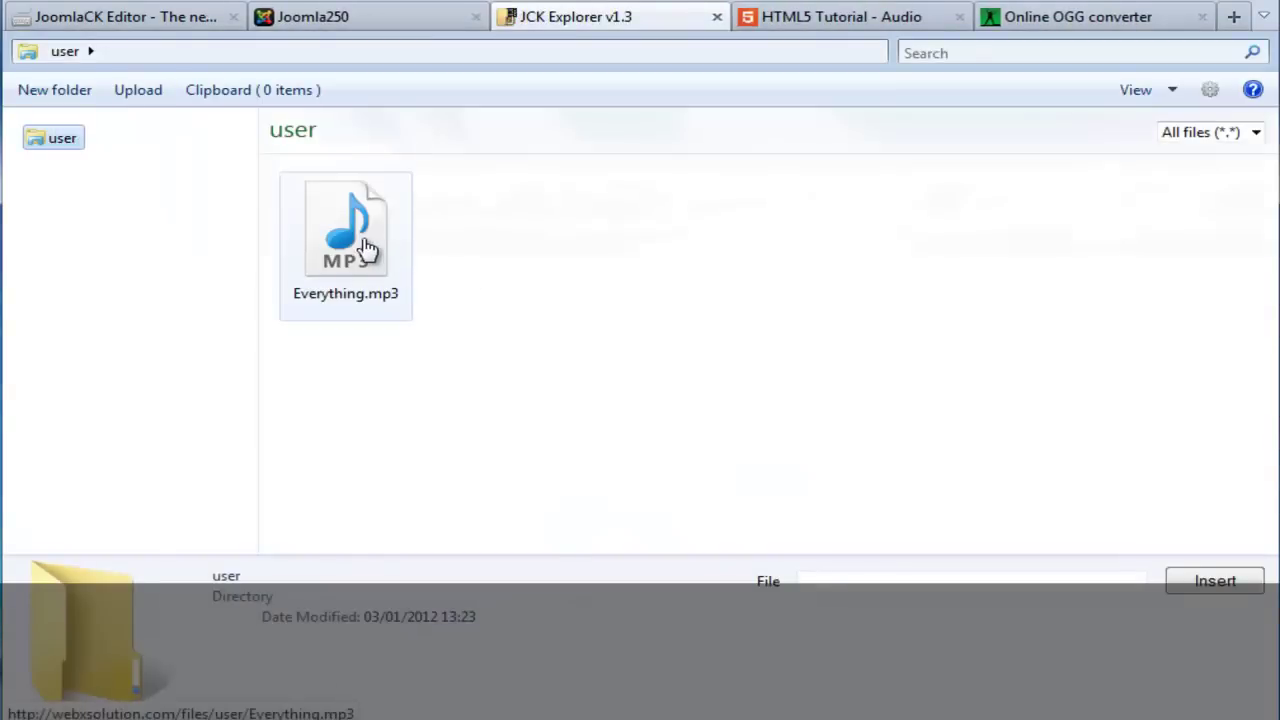
left_click(358, 246)
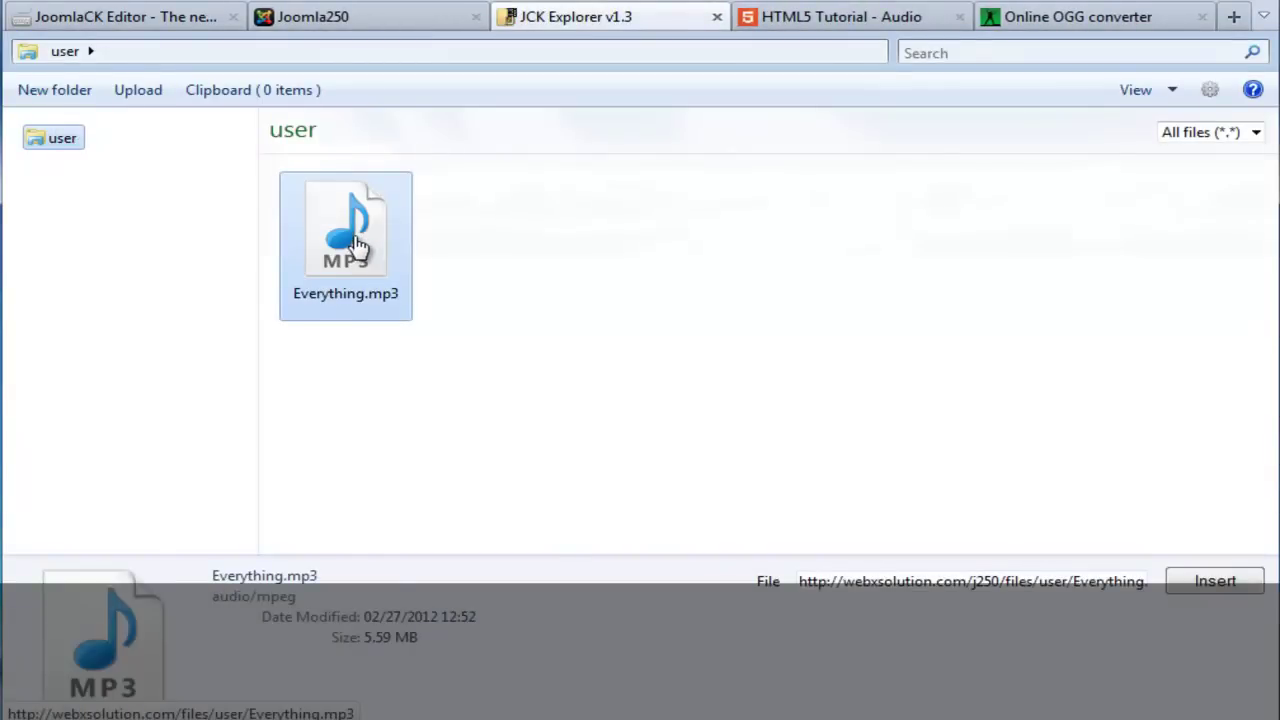
left_click(1213, 582)
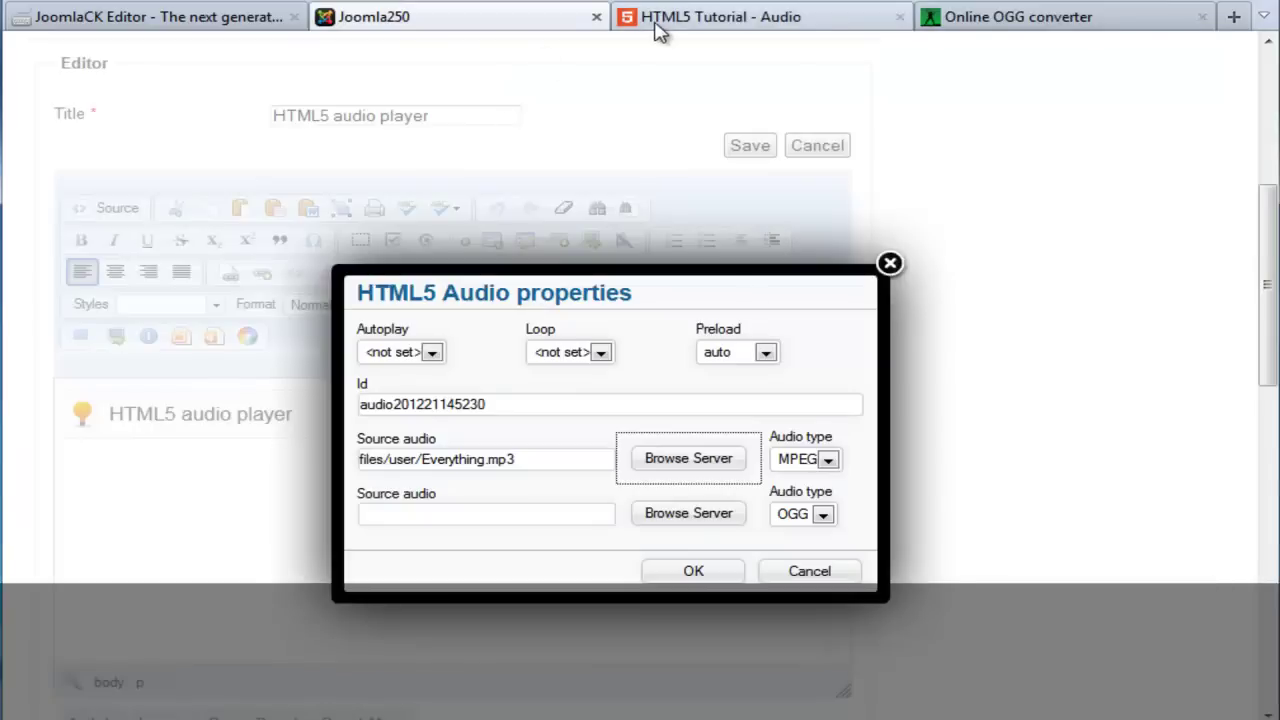
Step: Check the Apple Safari and Google Chrome rows in the HTML5 Tutorial page's audio format support table
left_click(657, 22)
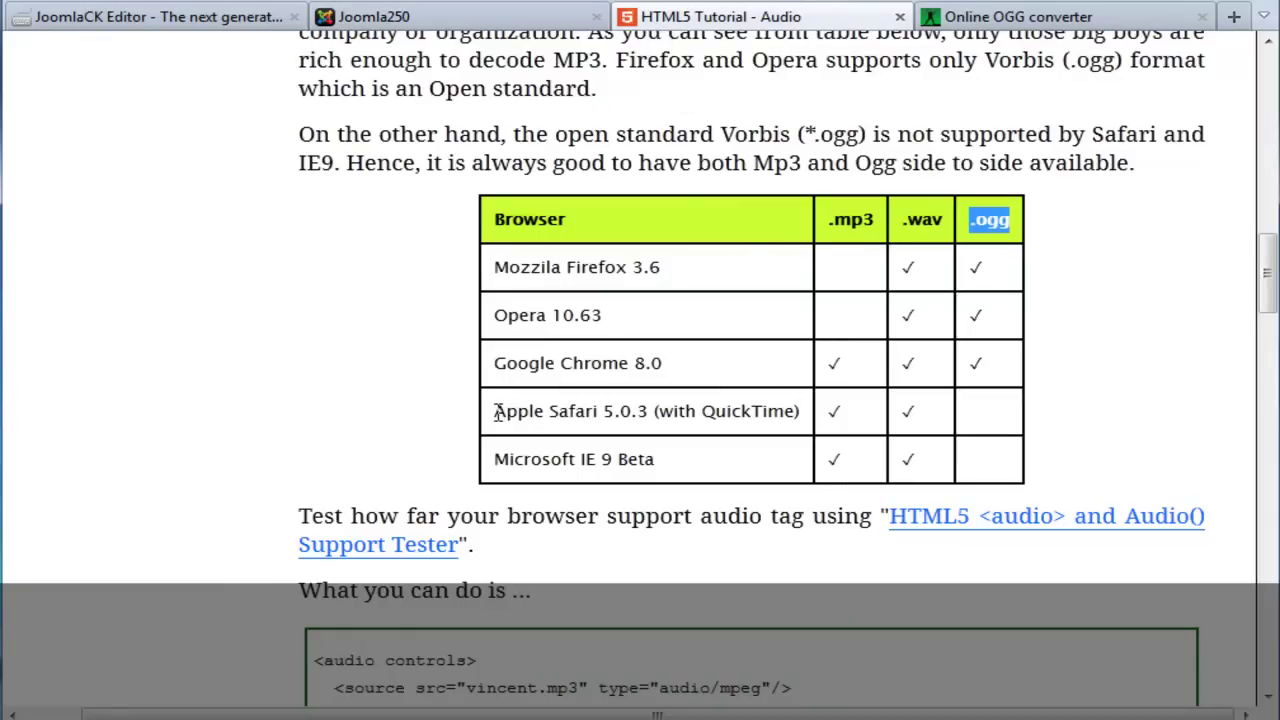
left_click_drag(493, 413, 600, 396)
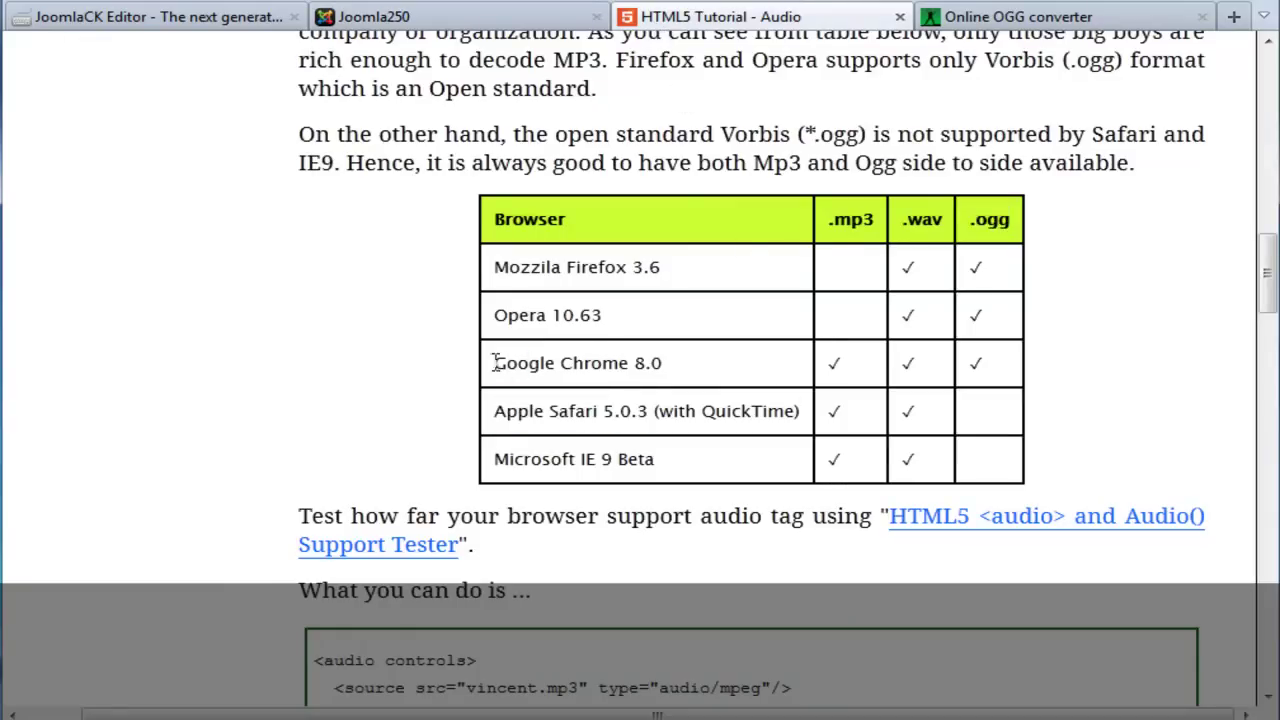
left_click_drag(493, 363, 602, 363)
Step: From the OGG source of the article's audio properties, upload Everything.ogg to the server's user folder
left_click(410, 18)
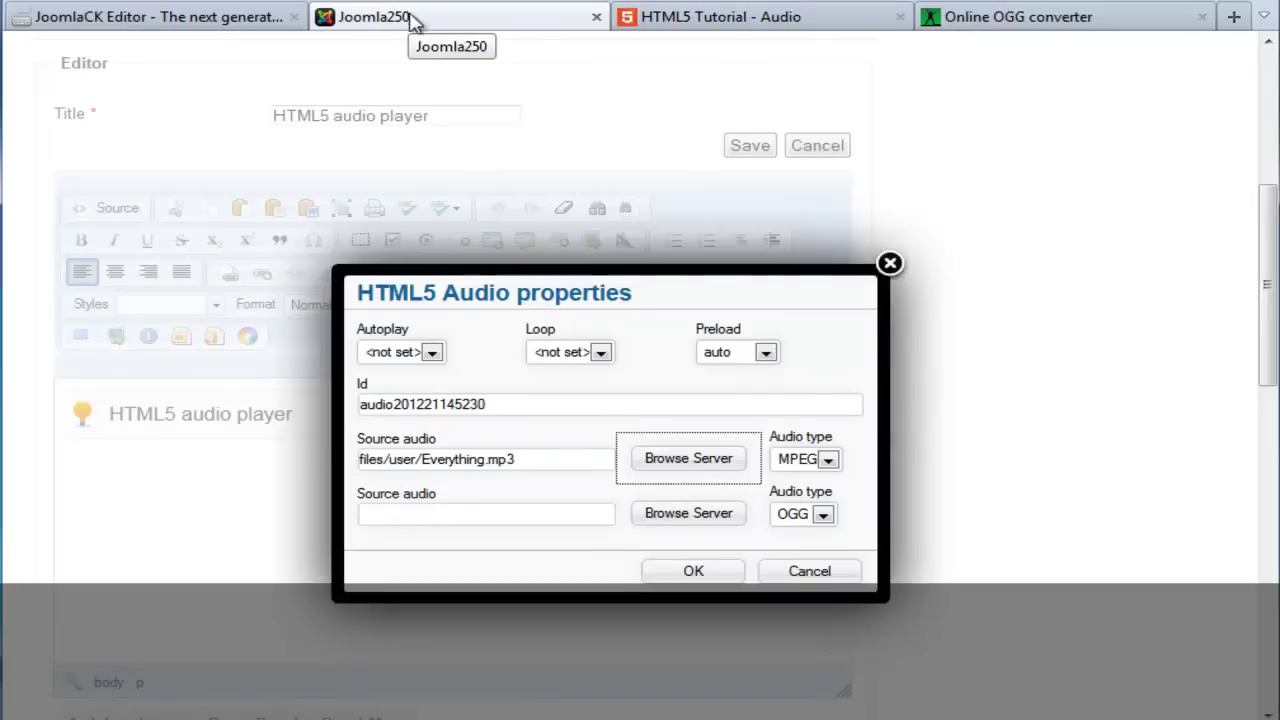
left_click(557, 514)
left_click(677, 517)
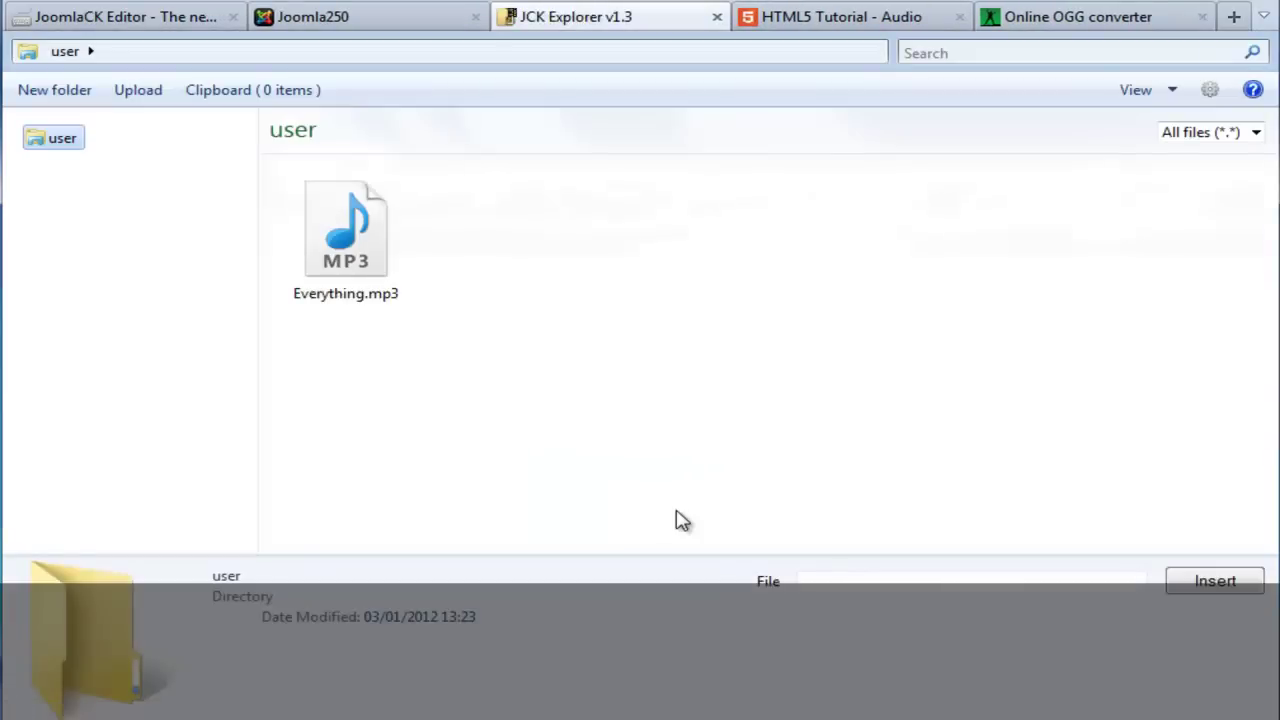
left_click(138, 92)
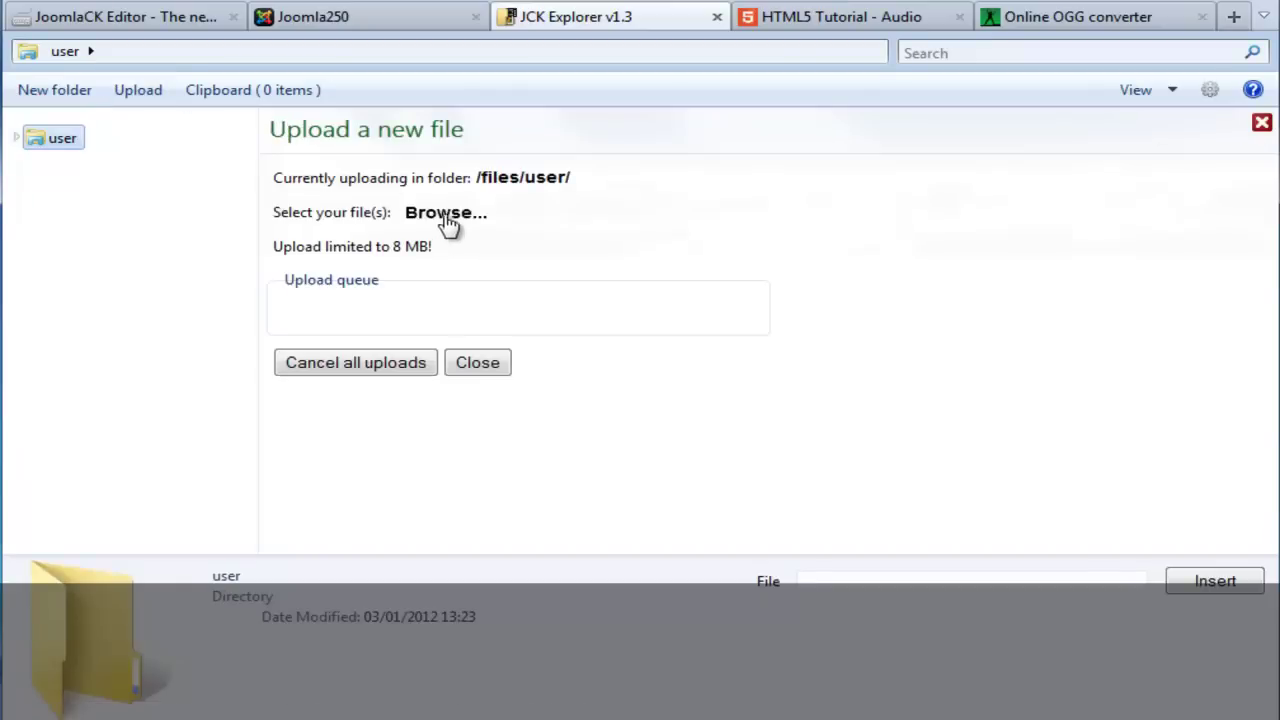
left_click(443, 215)
left_click(265, 226)
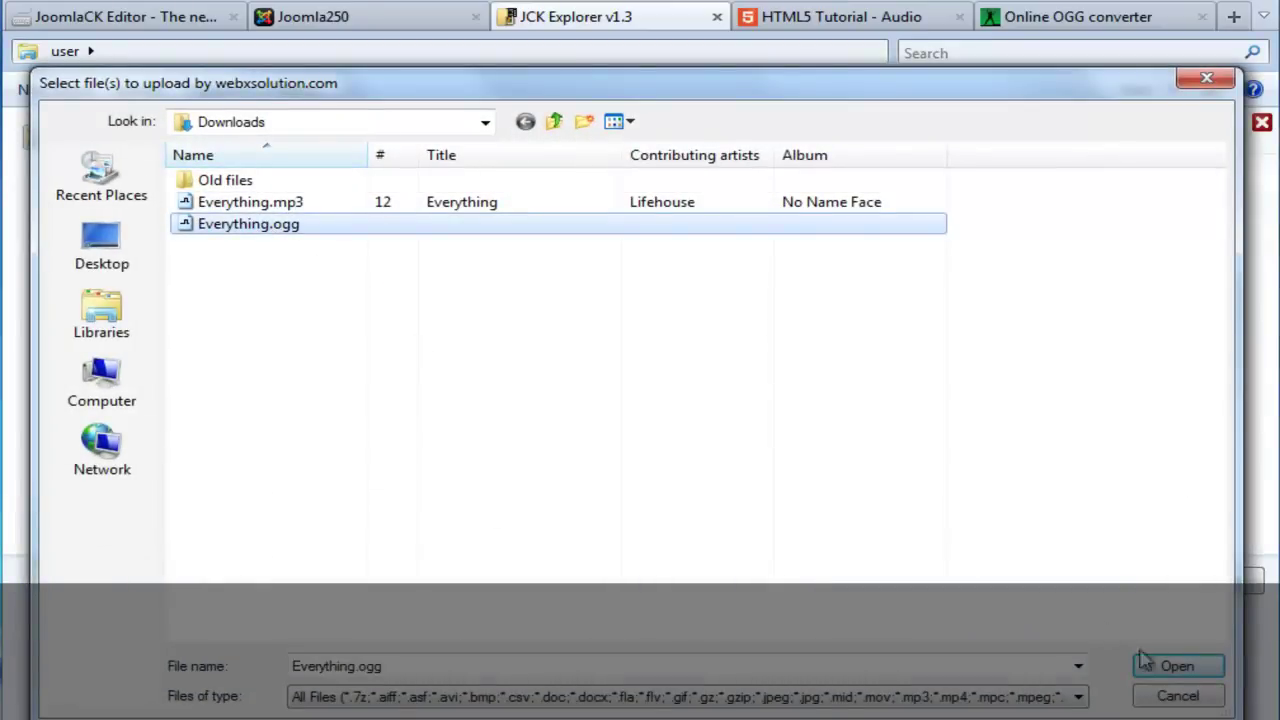
left_click(1176, 668)
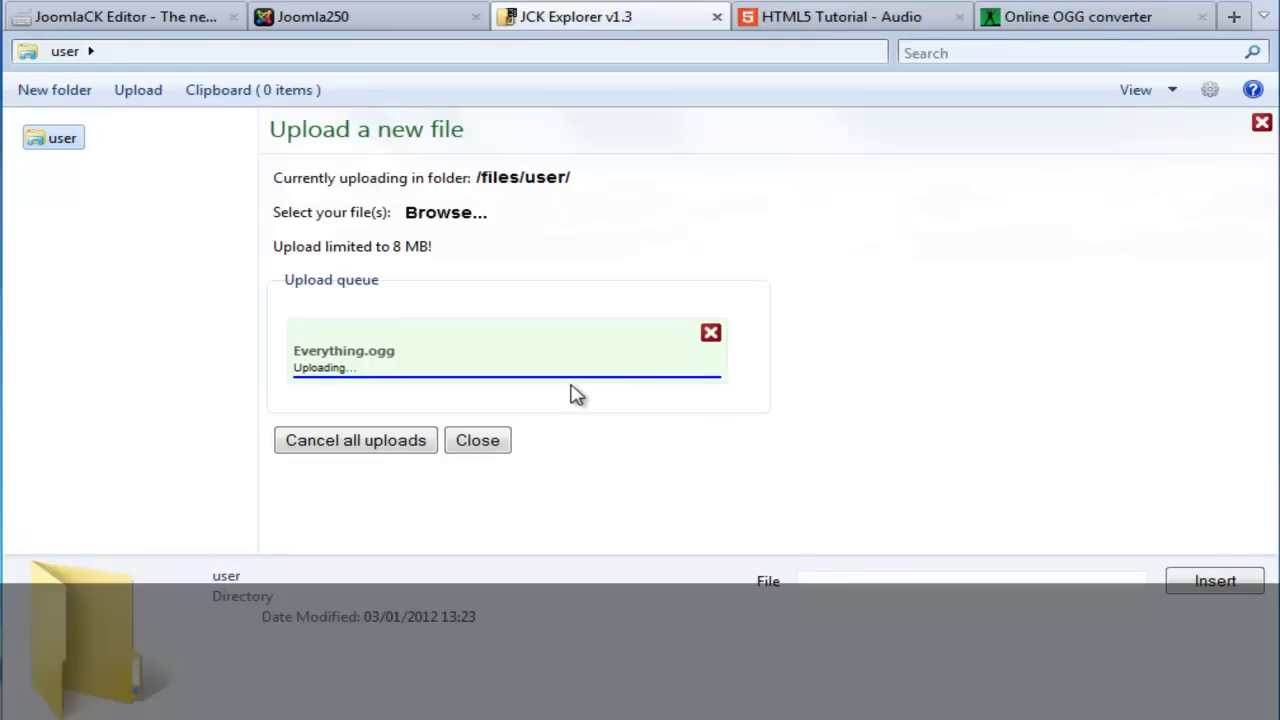
left_click(486, 448)
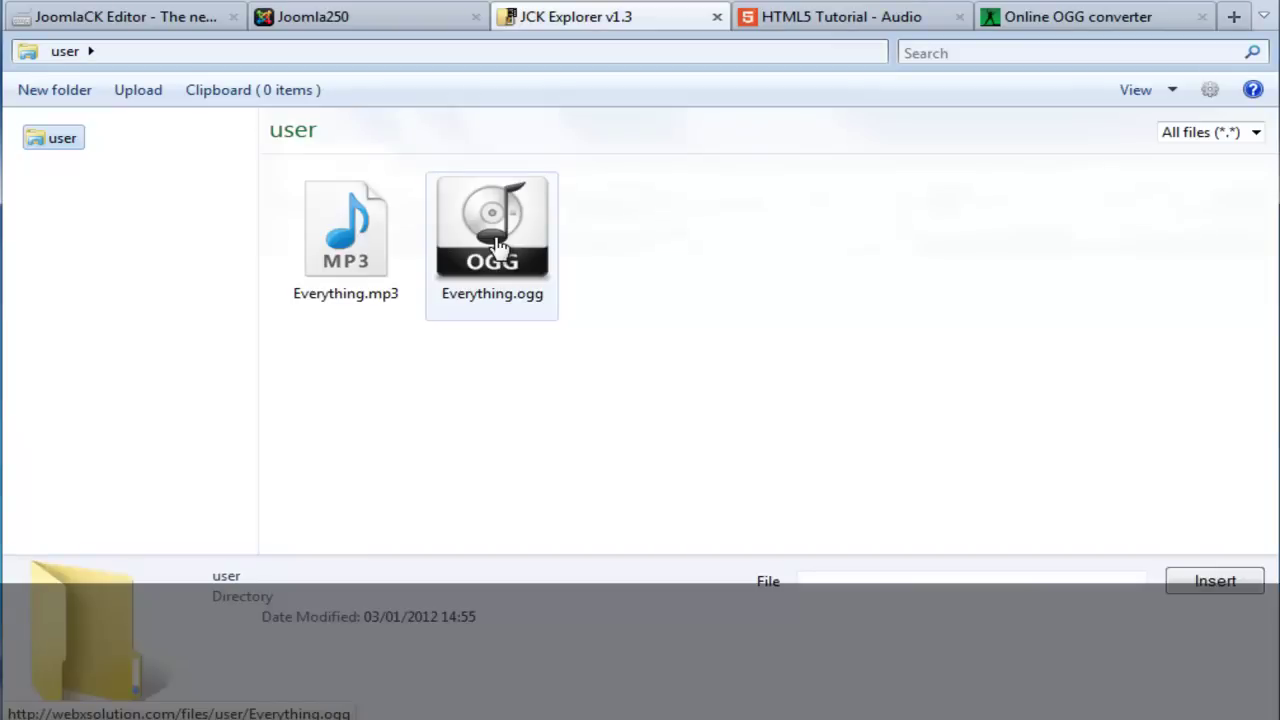
Step: Use Everything.ogg as the OGG source and insert the audio player into the article
left_click(497, 245)
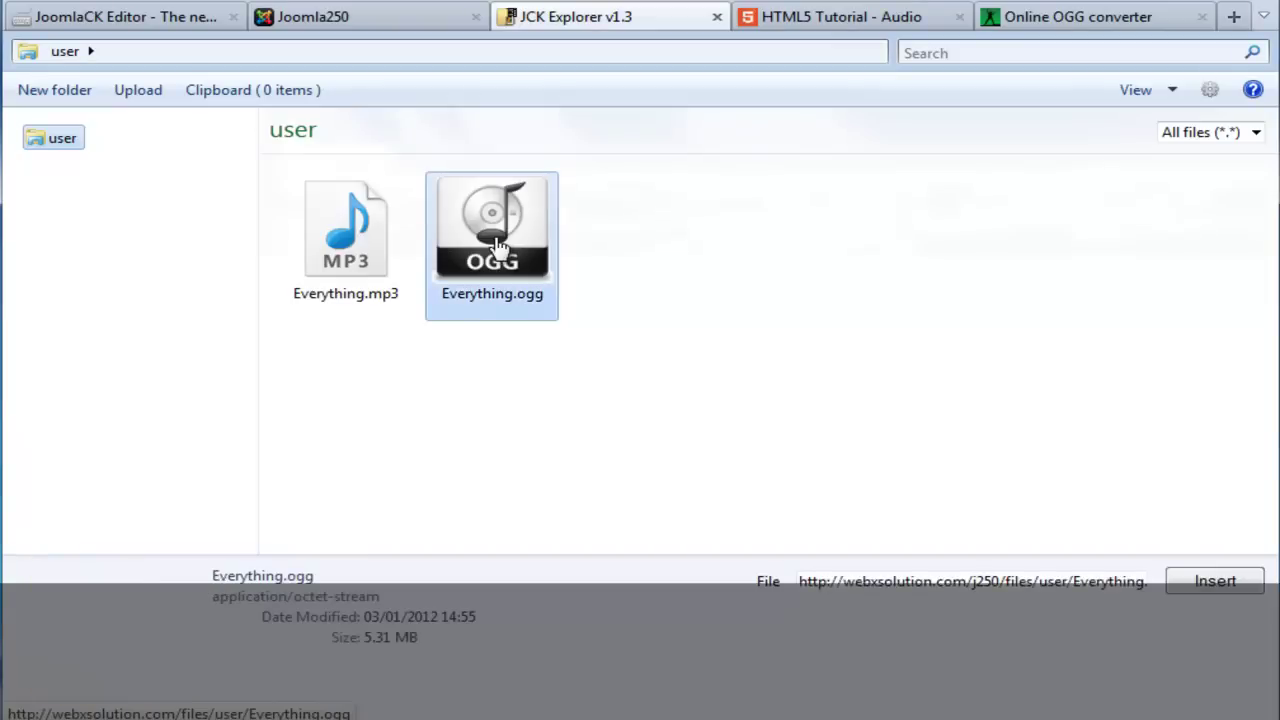
left_click(1210, 582)
left_click(700, 577)
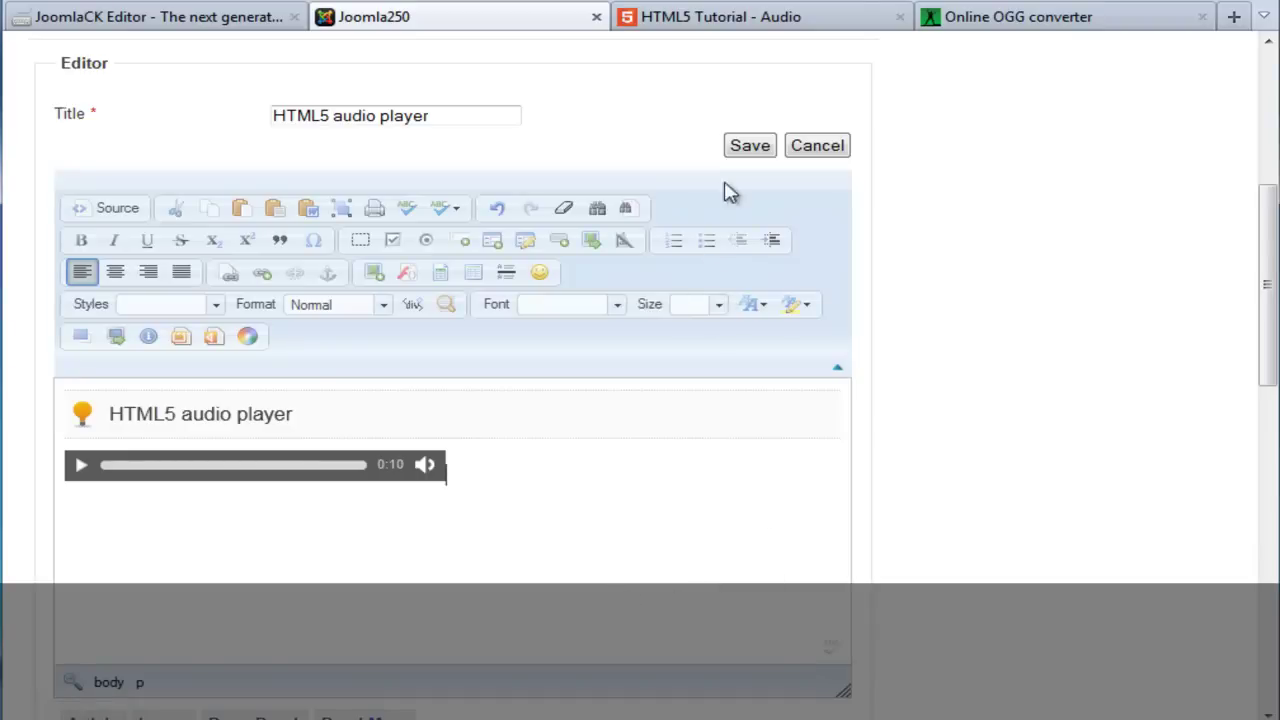
Step: Save the edited HTML5 audio player article
left_click_drag(1266, 354, 1267, 307)
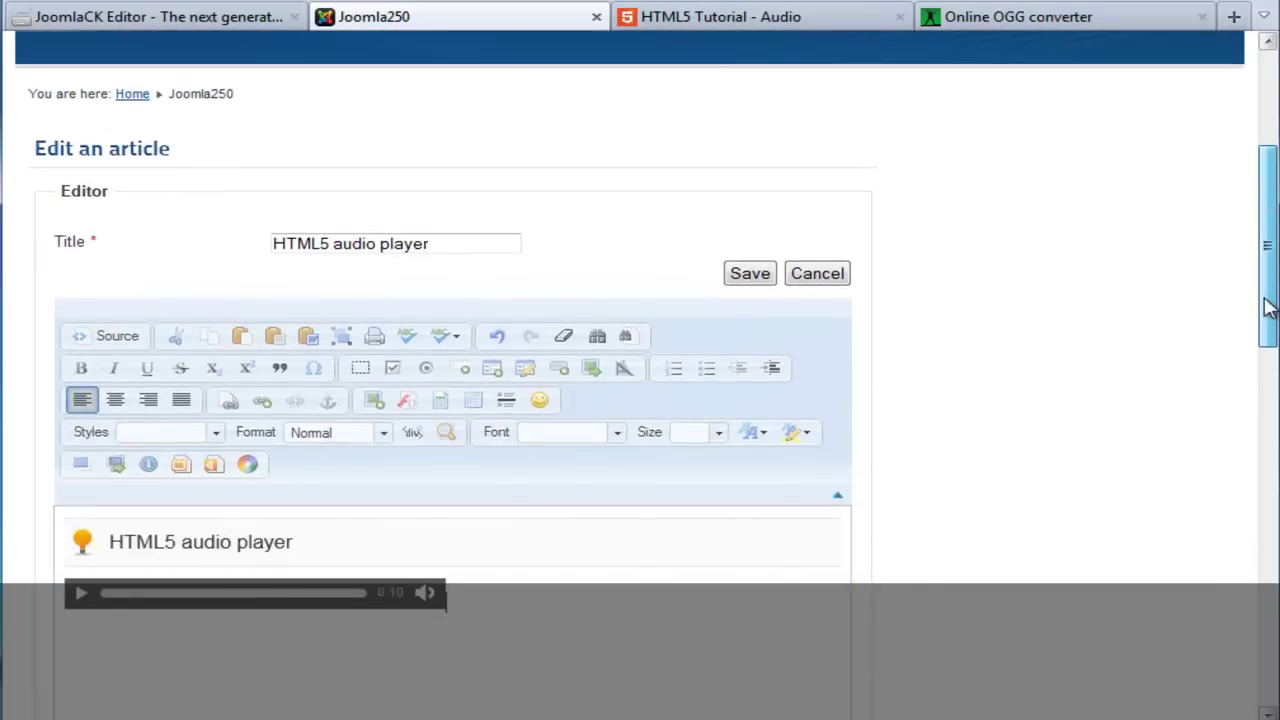
left_click(749, 273)
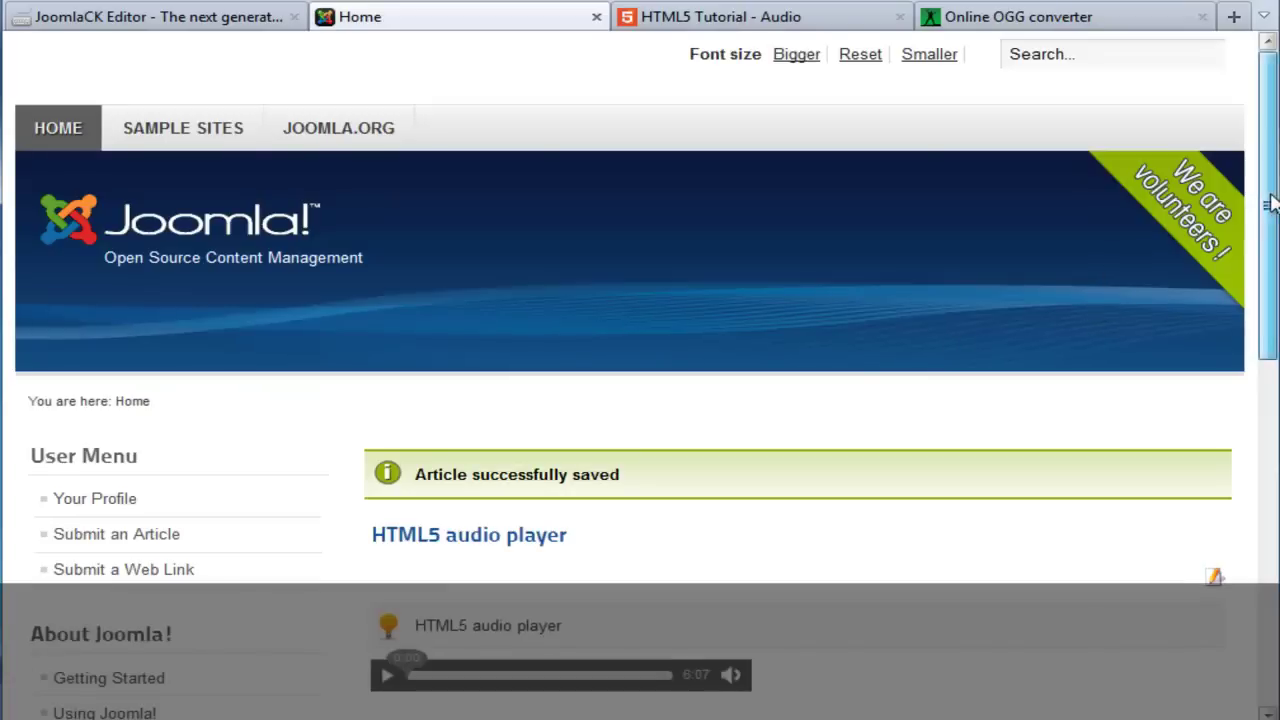
Step: Test playing and pausing the audio on the saved article's page, and recheck the tutorial's browser support table
left_click_drag(1272, 205, 1272, 305)
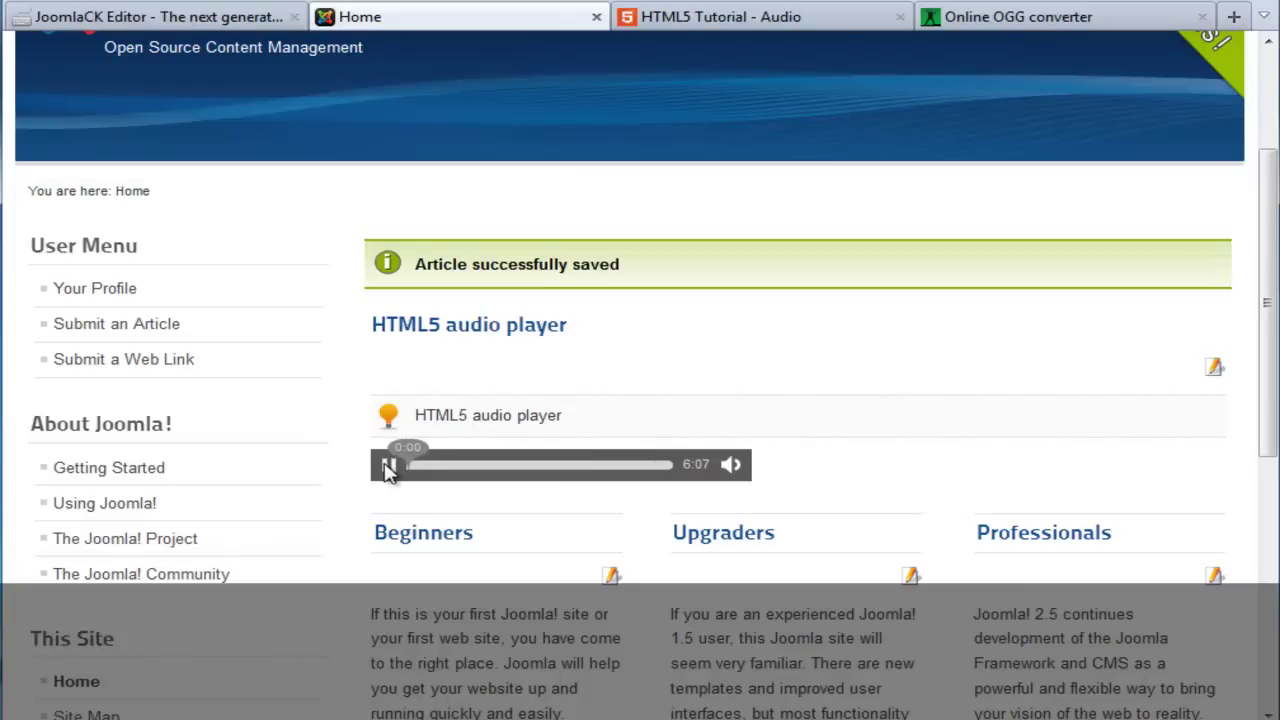
left_click(388, 466)
key("ctrl+Tab")
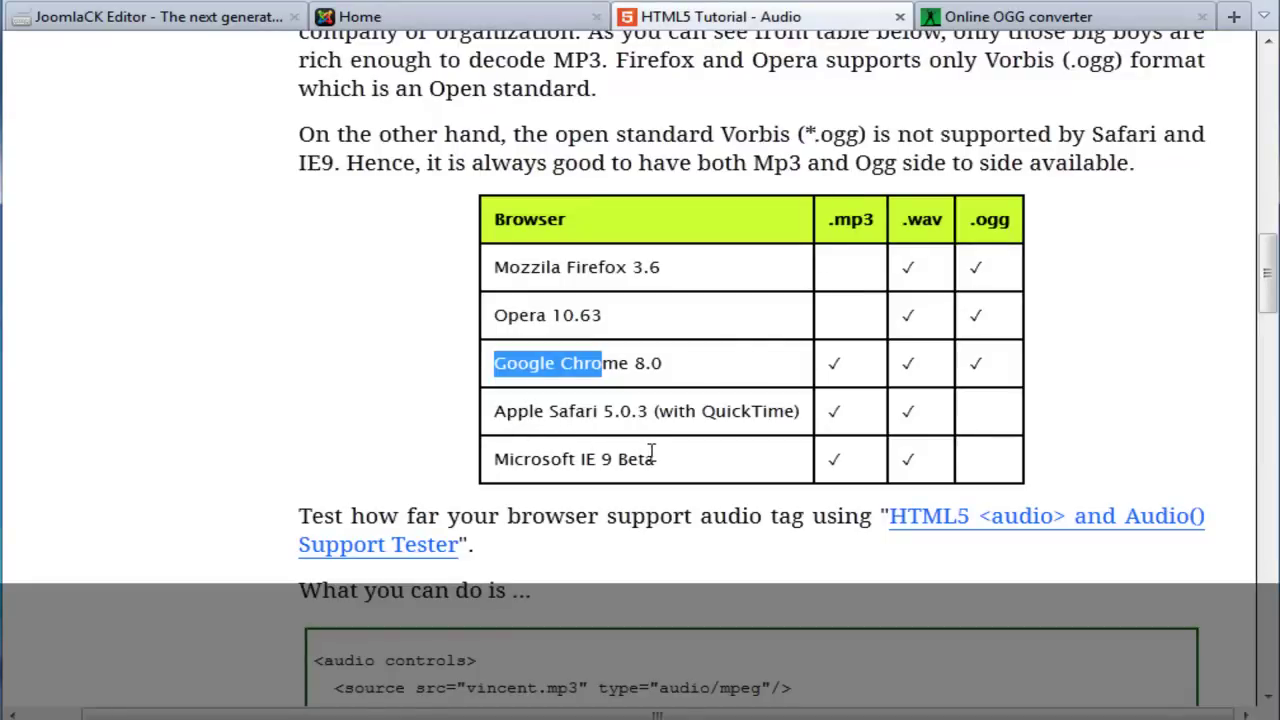
left_click(545, 20)
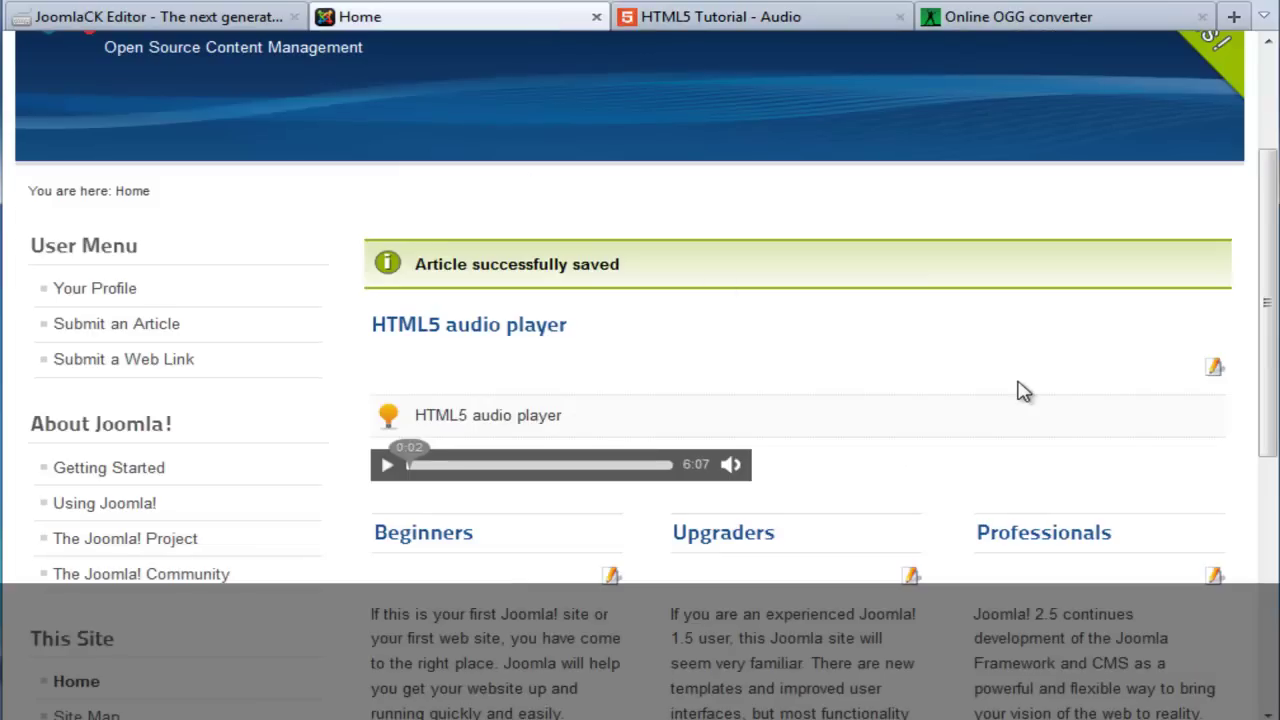